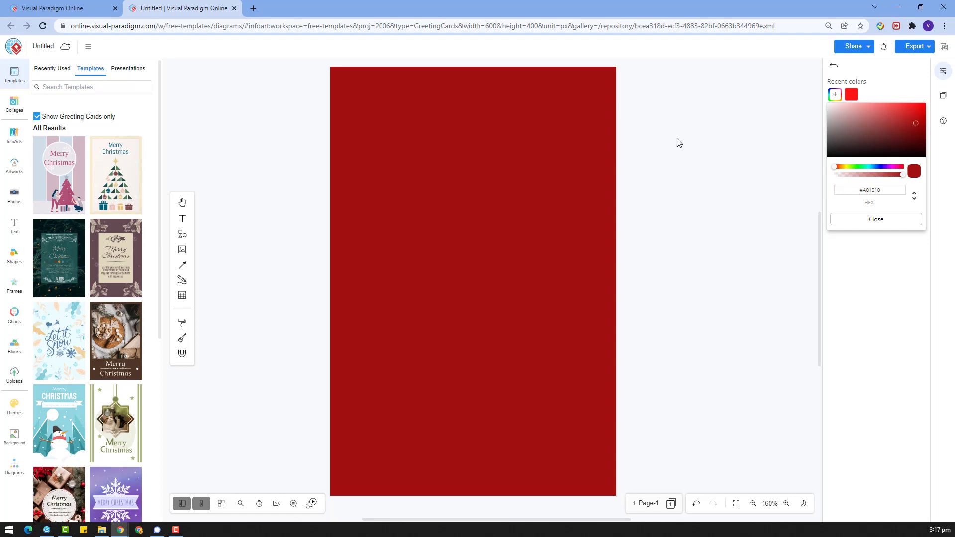
- Add a circle from the General diagram shapes to the canvas
{"action": "left_click", "coordinate": [8, 468]}
{"action": "scroll", "coordinate": [90, 375], "scroll_direction": "down", "scroll_amount": 8}
{"action": "left_click", "coordinate": [49, 465]}
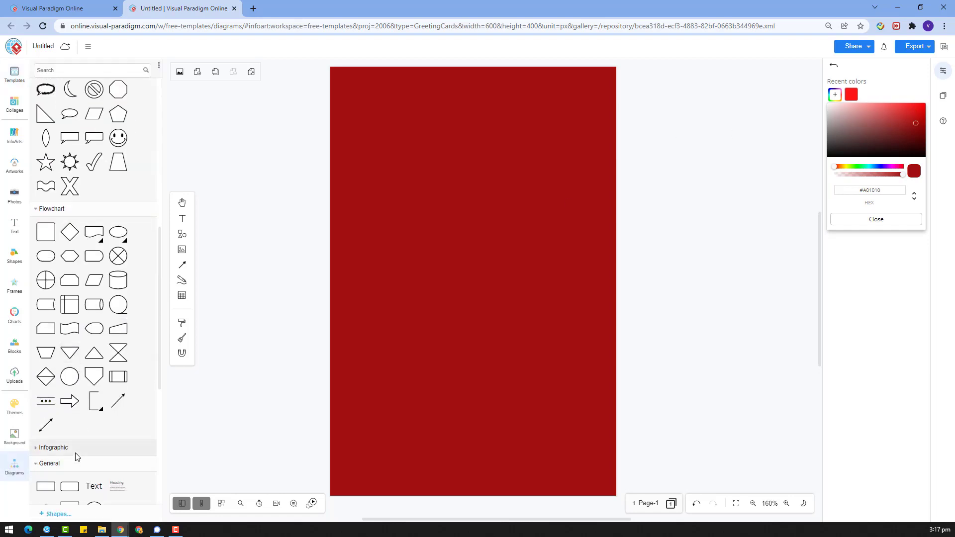
{"action": "scroll", "coordinate": [76, 454], "scroll_direction": "down", "scroll_amount": 4}
{"action": "left_click_drag", "start_coordinate": [99, 320], "coordinate": [628, 359]}
- Fill the new circle with the custom dark red #830C0C
{"action": "left_click", "coordinate": [916, 132]}
{"action": "left_click", "coordinate": [865, 96]}
{"action": "left_click", "coordinate": [836, 96]}
{"action": "left_click", "coordinate": [916, 129]}
- Enlarge the dark red circle to nearly the card's width and centre it horizontally at about 25, 104
{"action": "left_click_drag", "start_coordinate": [554, 265], "coordinate": [516, 247]}
{"action": "scroll", "coordinate": [514, 249], "scroll_direction": "down", "scroll_amount": 2}
{"action": "left_click_drag", "start_coordinate": [559, 325], "coordinate": [575, 340]}
{"action": "left_click_drag", "start_coordinate": [524, 254], "coordinate": [516, 291]}
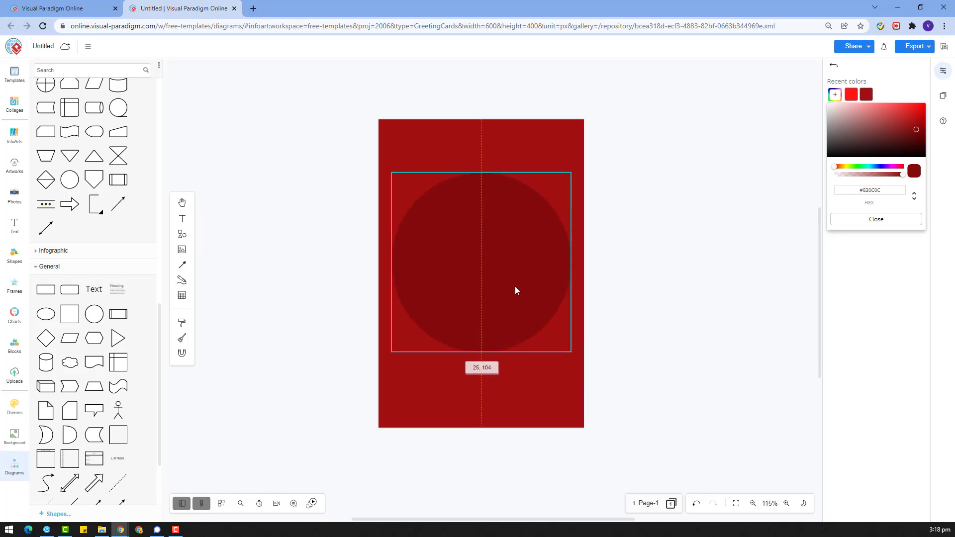
{"action": "left_click", "coordinate": [694, 269]}
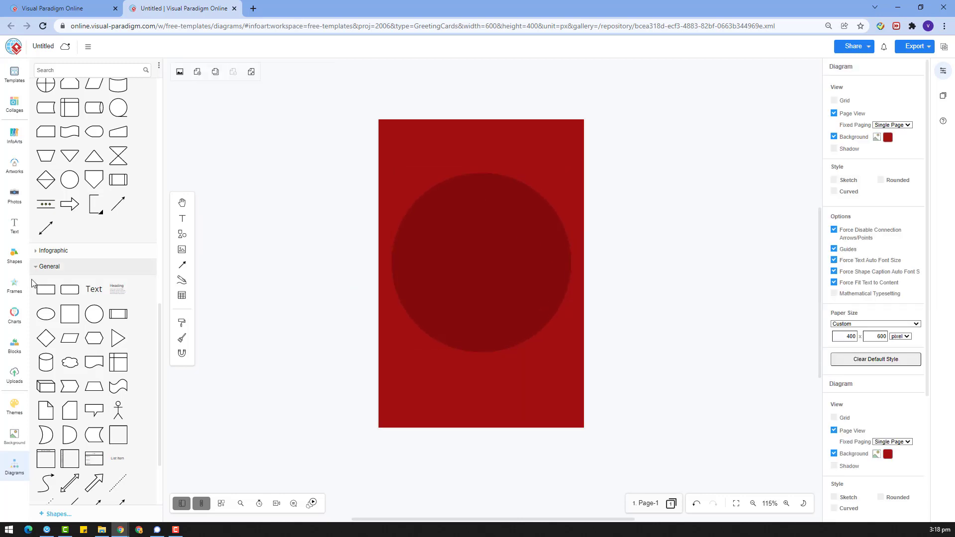
- Add the patterned ring from the Celebration artworks to the card and recolour it light orange
{"action": "left_click", "coordinate": [14, 258]}
{"action": "left_click", "coordinate": [10, 165]}
{"action": "scroll", "coordinate": [114, 292], "scroll_direction": "down", "scroll_amount": 15}
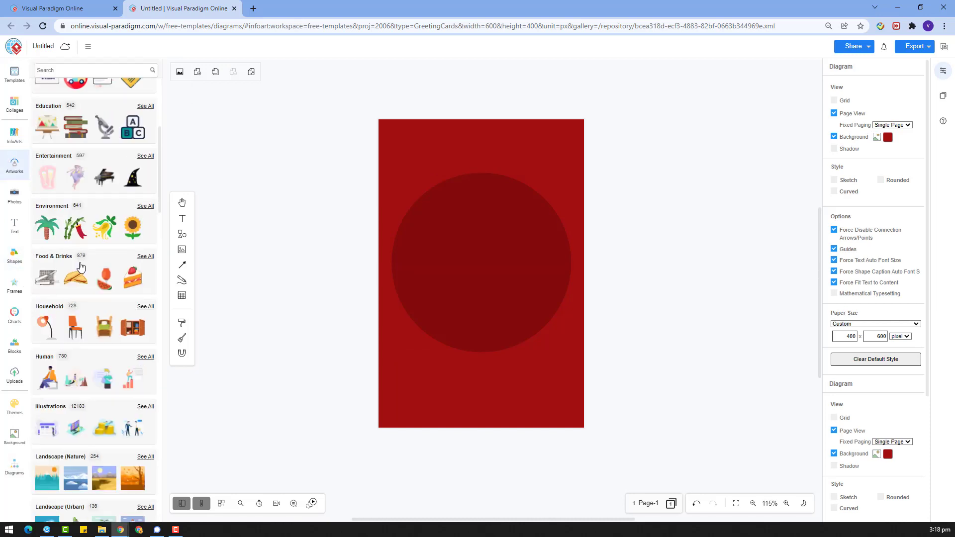
{"action": "left_click", "coordinate": [144, 351]}
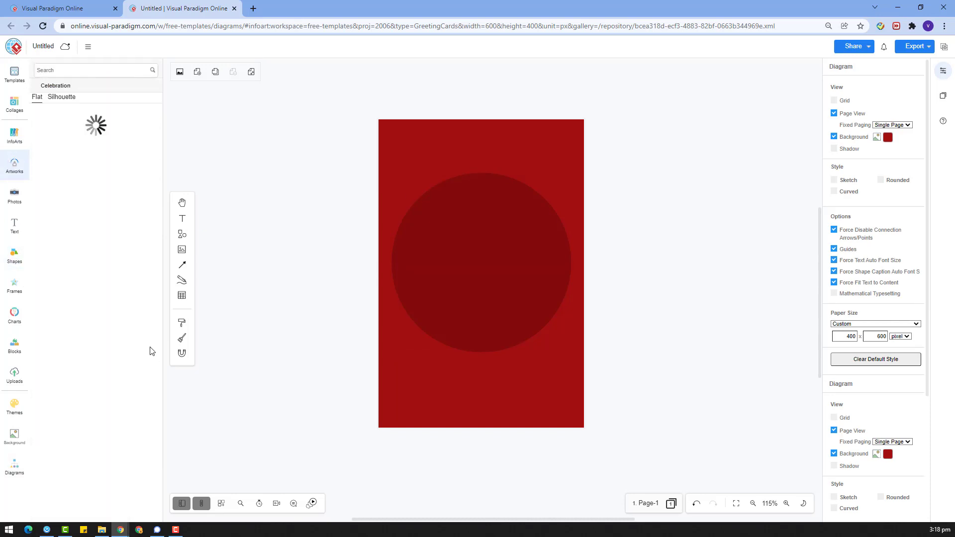
{"action": "left_click_drag", "start_coordinate": [101, 433], "coordinate": [461, 224]}
{"action": "left_click", "coordinate": [837, 103]}
{"action": "left_click", "coordinate": [896, 176]}
- Resize the patterned ring to fit just inside the dark red circle and centre it there
{"action": "left_click_drag", "start_coordinate": [485, 281], "coordinate": [561, 343]}
{"action": "left_click", "coordinate": [655, 254]}
{"action": "left_click", "coordinate": [512, 228]}
{"action": "left_click_drag", "start_coordinate": [638, 397], "coordinate": [389, 170]}
{"action": "left_click_drag", "start_coordinate": [508, 212], "coordinate": [507, 212]}
{"action": "left_click", "coordinate": [623, 196]}
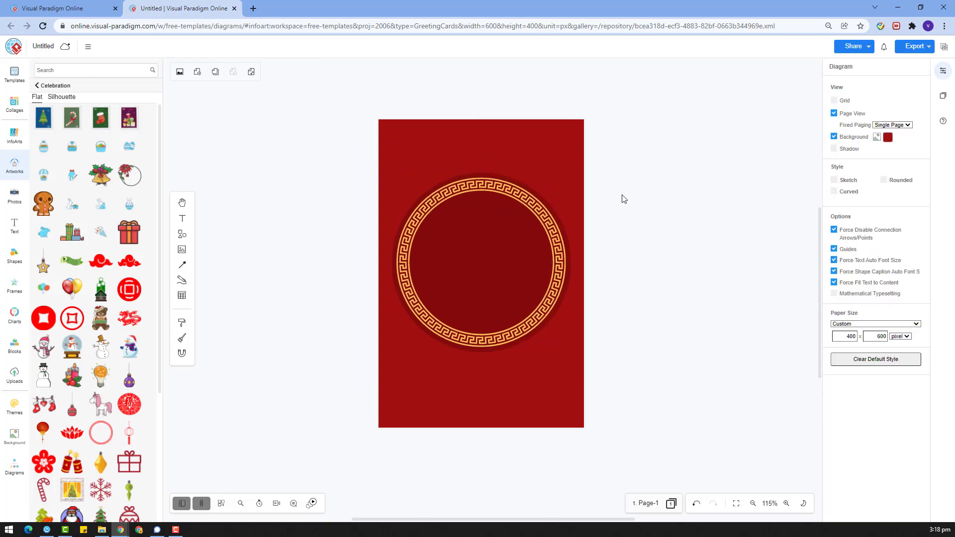
- Select the ring and the circle together, enlarge both slightly and keep them centred on the card
{"action": "left_click_drag", "start_coordinate": [665, 394], "coordinate": [337, 146]}
{"action": "left_click_drag", "start_coordinate": [391, 174], "coordinate": [383, 165]}
{"action": "left_click_drag", "start_coordinate": [555, 222], "coordinate": [559, 222]}
{"action": "left_click", "coordinate": [708, 219]}
- Place the red lantern artwork on the ring's upper right and a second one on its lower left
{"action": "scroll", "coordinate": [129, 376], "scroll_direction": "down", "scroll_amount": 2}
{"action": "left_click_drag", "start_coordinate": [43, 334], "coordinate": [609, 161]}
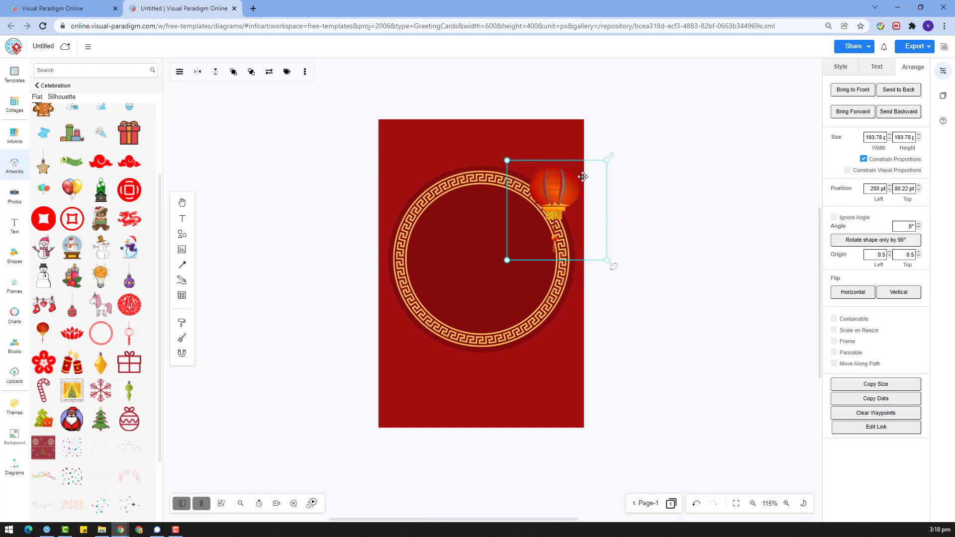
{"action": "left_click_drag", "start_coordinate": [564, 186], "coordinate": [426, 311]}
{"action": "left_click", "coordinate": [677, 363]}
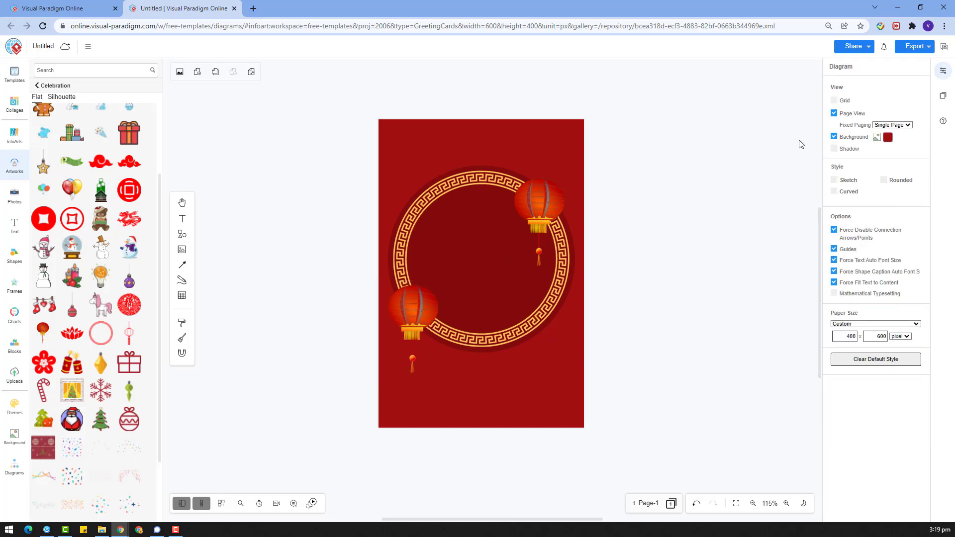
- Recolour the hanging lantern outline at the card's upper left light orange and enlarge it
{"action": "left_click", "coordinate": [409, 147]}
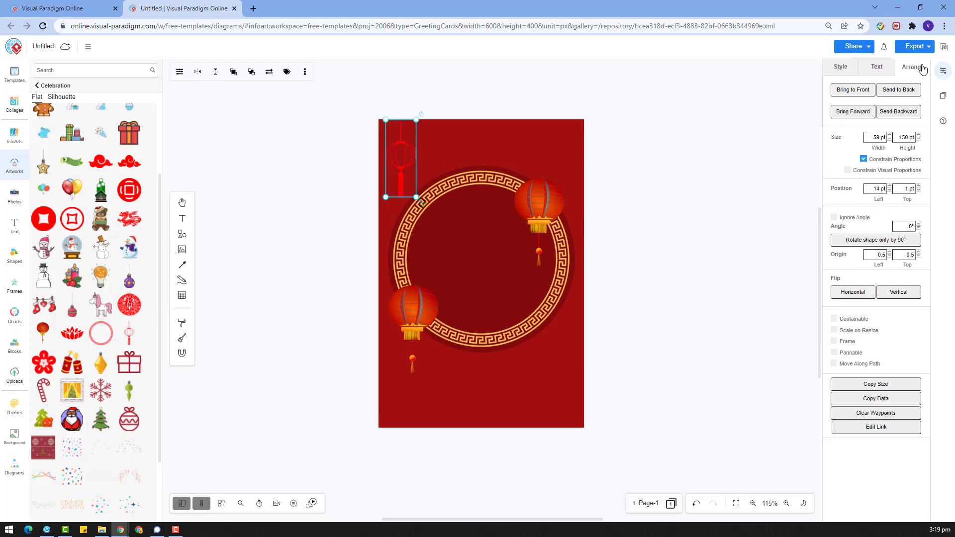
{"action": "left_click", "coordinate": [834, 107]}
{"action": "left_click_drag", "start_coordinate": [402, 157], "coordinate": [398, 156]}
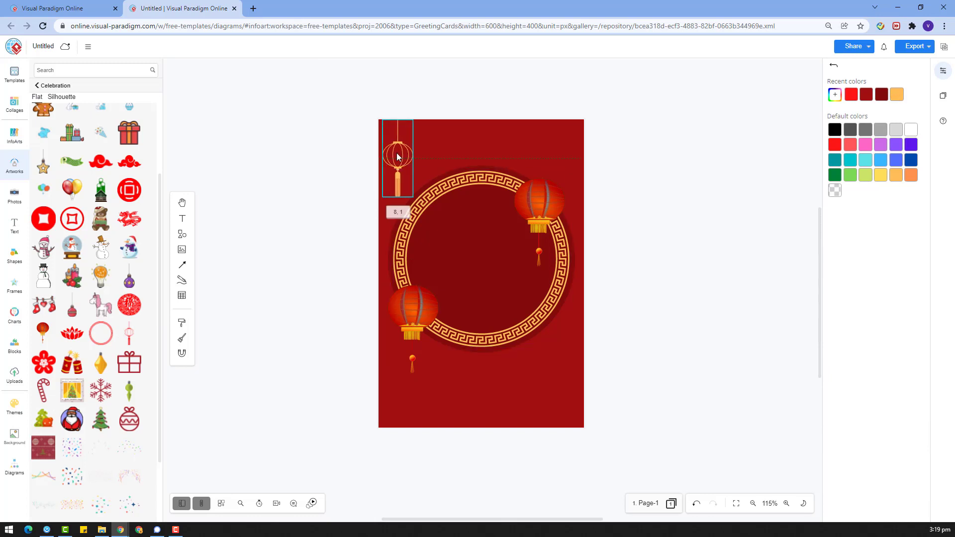
{"action": "left_click_drag", "start_coordinate": [385, 198], "coordinate": [369, 236]}
- Send the hanging lantern outline to the back and nudge it slightly right
{"action": "right_click", "coordinate": [400, 182]}
{"action": "mouse_move", "coordinate": [448, 333]}
{"action": "left_click", "coordinate": [585, 347]}
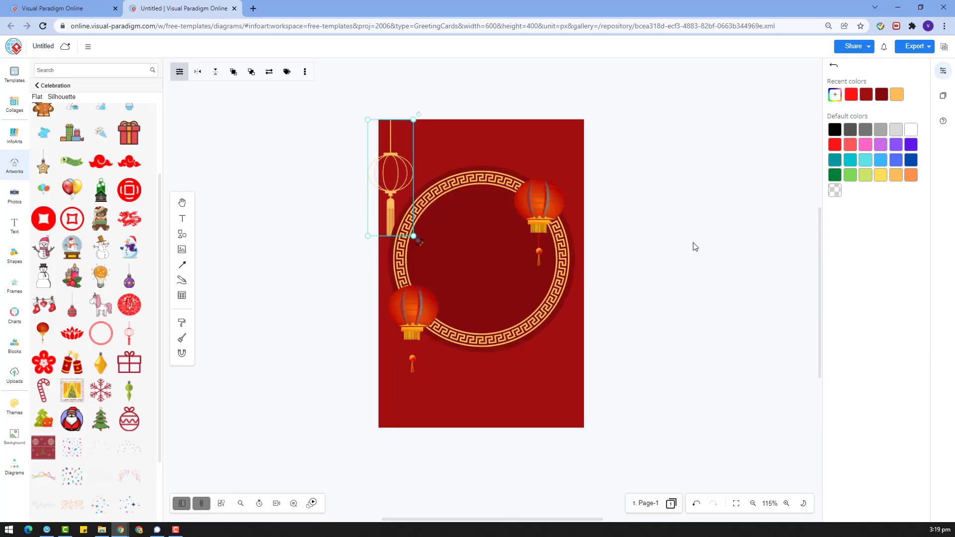
{"action": "left_click", "coordinate": [694, 245]}
{"action": "left_click_drag", "start_coordinate": [392, 168], "coordinate": [396, 168]}
- Place a smaller copy of the lantern outline above the upper-right red lantern and send it to the back
{"action": "key", "text": "ctrl+c"}
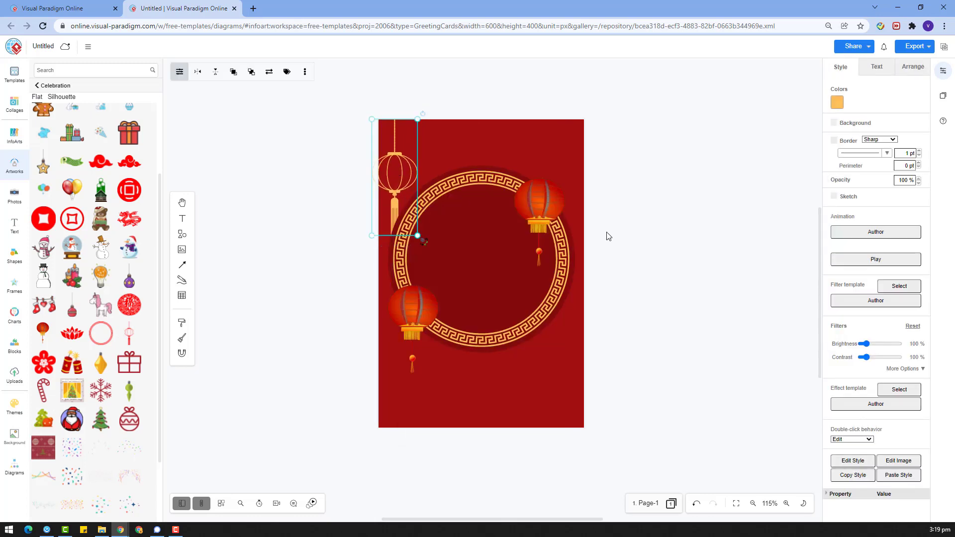
{"action": "key", "text": "ctrl+v"}
{"action": "left_click_drag", "start_coordinate": [651, 229], "coordinate": [636, 267]}
{"action": "left_click_drag", "start_coordinate": [618, 285], "coordinate": [526, 138]}
{"action": "right_click", "coordinate": [526, 138]}
{"action": "mouse_move", "coordinate": [653, 294]}
{"action": "left_click", "coordinate": [714, 289]}
{"action": "left_click", "coordinate": [659, 165]}
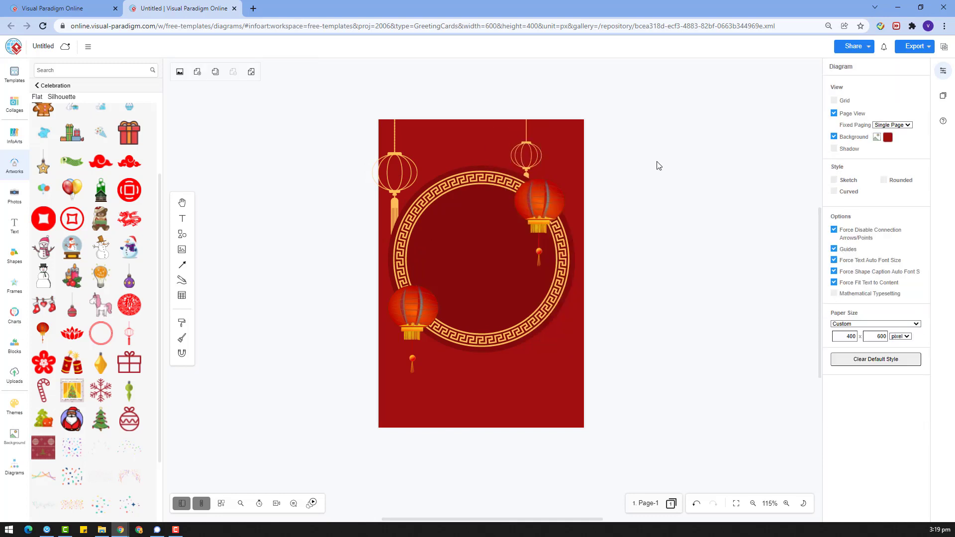
- Copy the small lantern outline, hang the copy at the card's upper-right edge and send it to the back
{"action": "left_click", "coordinate": [528, 154]}
{"action": "key", "text": "ctrl+c"}
{"action": "key", "text": "ctrl+v"}
{"action": "left_click_drag", "start_coordinate": [665, 222], "coordinate": [575, 146]}
{"action": "right_click", "coordinate": [575, 146]}
{"action": "mouse_move", "coordinate": [704, 295]}
{"action": "left_click", "coordinate": [765, 310]}
{"action": "left_click", "coordinate": [674, 220]}
{"action": "left_click_drag", "start_coordinate": [633, 383], "coordinate": [582, 372]}
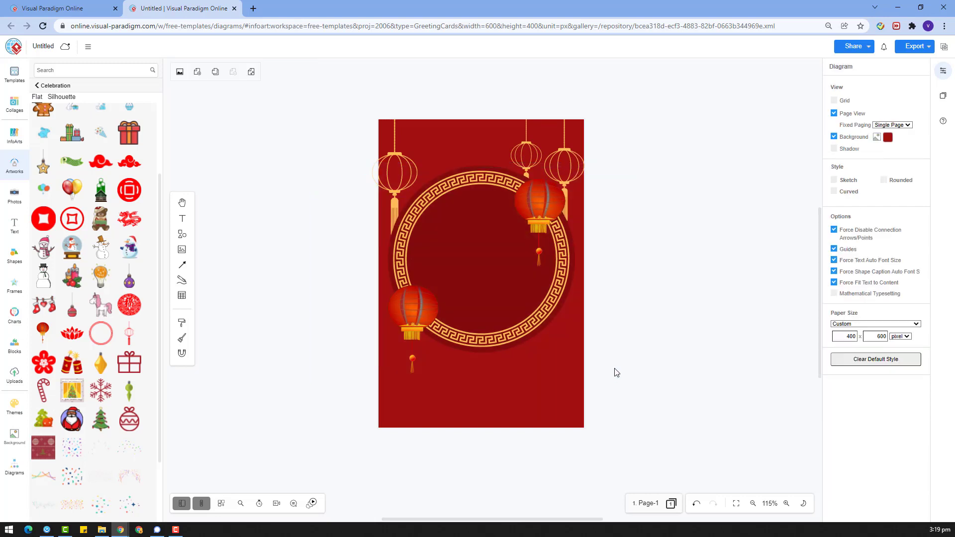
- Add the solid coin artwork at the ring's lower right and recolour it light orange
{"action": "left_click_drag", "start_coordinate": [44, 218], "coordinate": [585, 303]}
{"action": "left_click", "coordinate": [836, 104]}
{"action": "left_click", "coordinate": [897, 95]}
{"action": "left_click", "coordinate": [650, 328]}
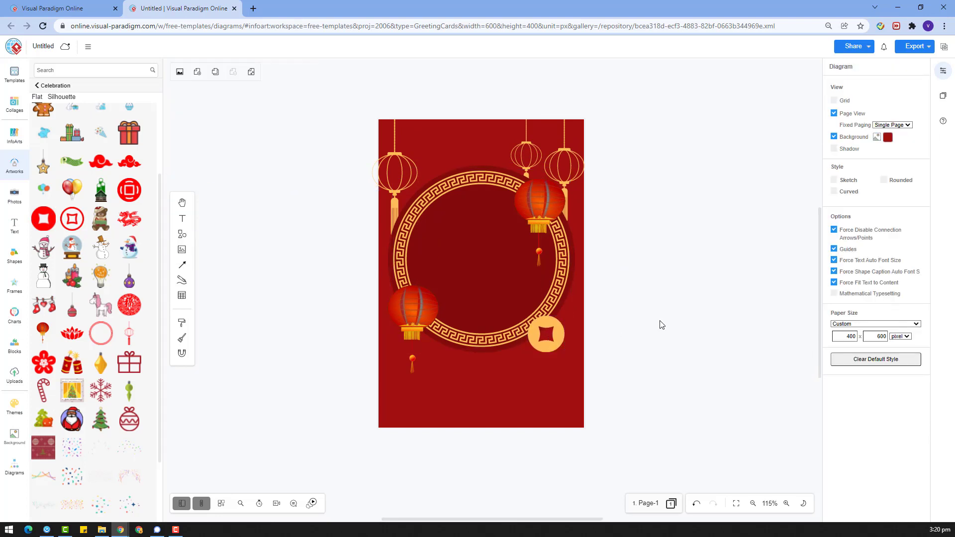
{"action": "left_click", "coordinate": [14, 467]}
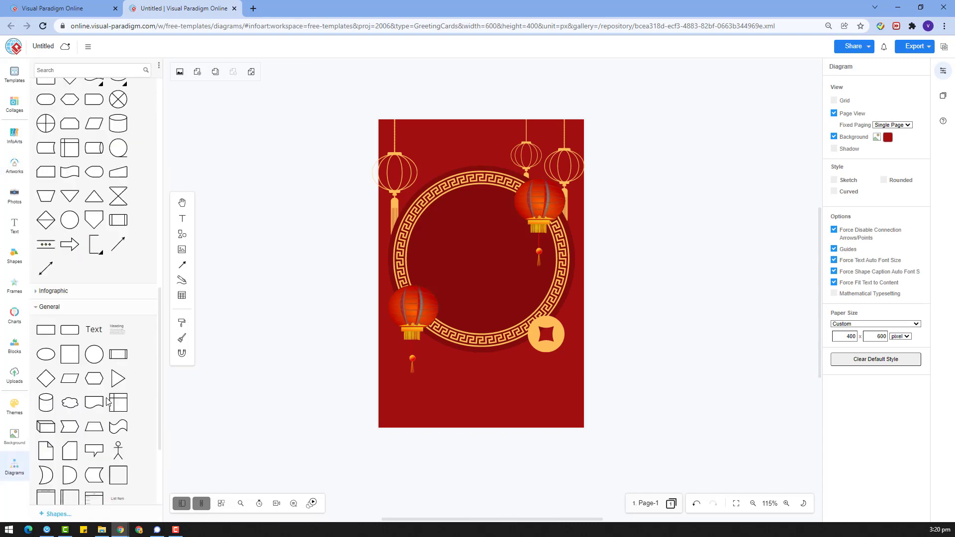
{"action": "left_click_drag", "start_coordinate": [94, 355], "coordinate": [647, 319]}
{"action": "left_click", "coordinate": [532, 323]}
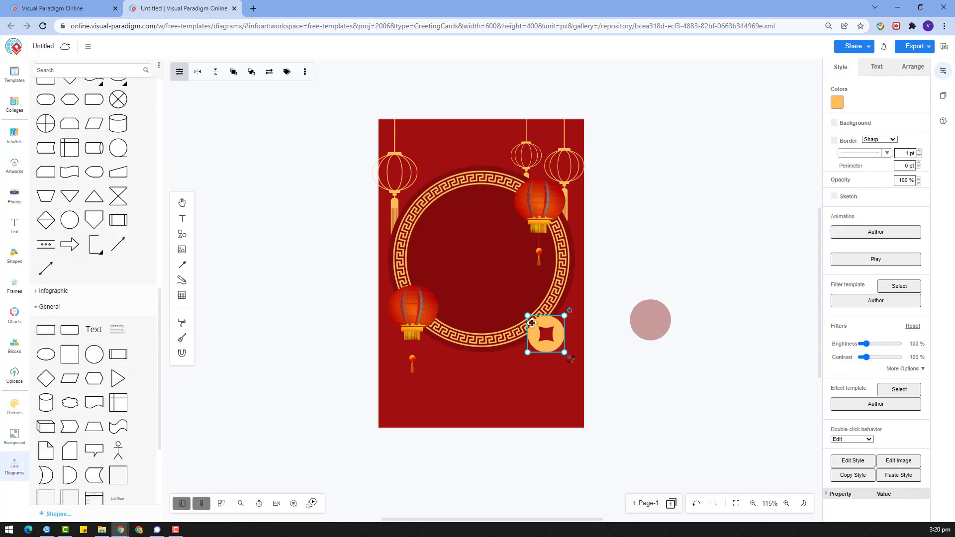
{"action": "left_click", "coordinate": [646, 320]}
{"action": "key", "text": "Delete"}
- Shrink the coin to about 54 pt and move it off the card onto the blank canvas
{"action": "scroll", "coordinate": [597, 368], "scroll_direction": "up", "scroll_amount": 4}
{"action": "left_click_drag", "start_coordinate": [509, 300], "coordinate": [509, 307]}
{"action": "left_click_drag", "start_coordinate": [527, 343], "coordinate": [508, 325]}
{"action": "left_click_drag", "start_coordinate": [488, 279], "coordinate": [646, 321]}
- Add a dark red circle slightly smaller than the coin and bring the coin to the front
{"action": "left_click_drag", "start_coordinate": [94, 354], "coordinate": [628, 211]}
{"action": "left_click_drag", "start_coordinate": [640, 164], "coordinate": [604, 208]}
{"action": "right_click", "coordinate": [646, 318]}
{"action": "mouse_move", "coordinate": [658, 417]}
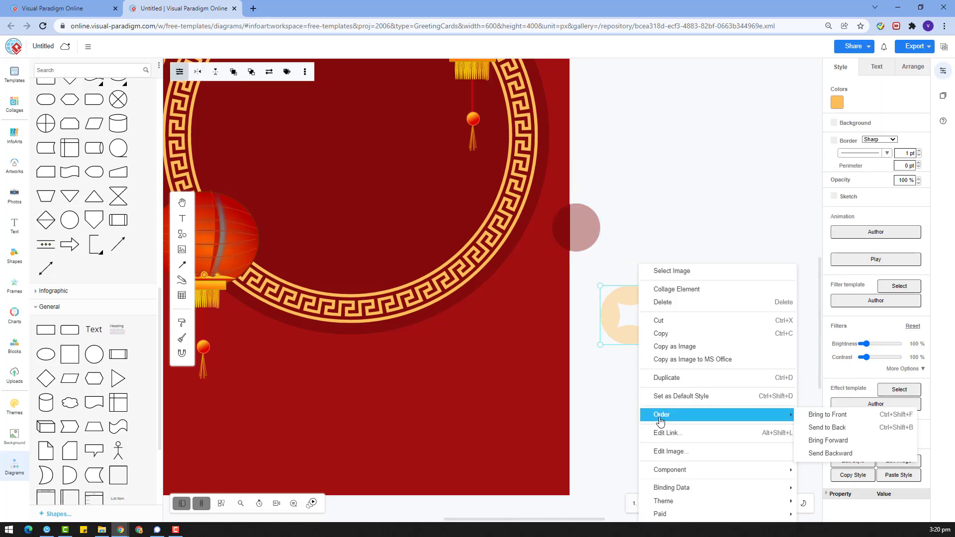
{"action": "left_click", "coordinate": [828, 416]}
- Align the centres of the coin and the dark red circle and group them
{"action": "left_click_drag", "start_coordinate": [702, 371], "coordinate": [543, 192]}
{"action": "left_click", "coordinate": [909, 67]}
{"action": "left_click", "coordinate": [900, 374]}
{"action": "left_click", "coordinate": [852, 374]}
{"action": "key", "text": "ctrl+g"}
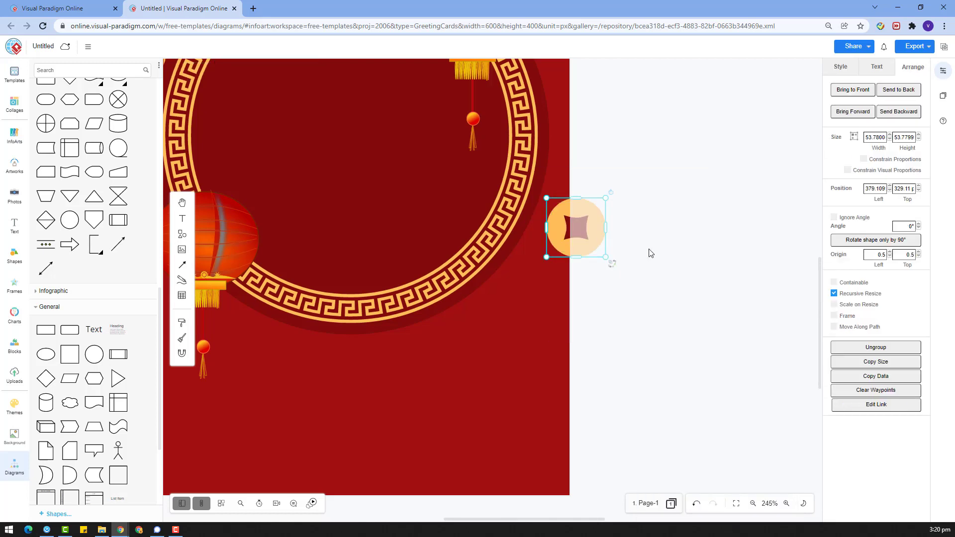
- Move the grouped coin onto the ring's lower right and enlarge it to about 78 pt
{"action": "left_click_drag", "start_coordinate": [601, 226], "coordinate": [480, 278]}
{"action": "left_click_drag", "start_coordinate": [487, 310], "coordinate": [512, 336]}
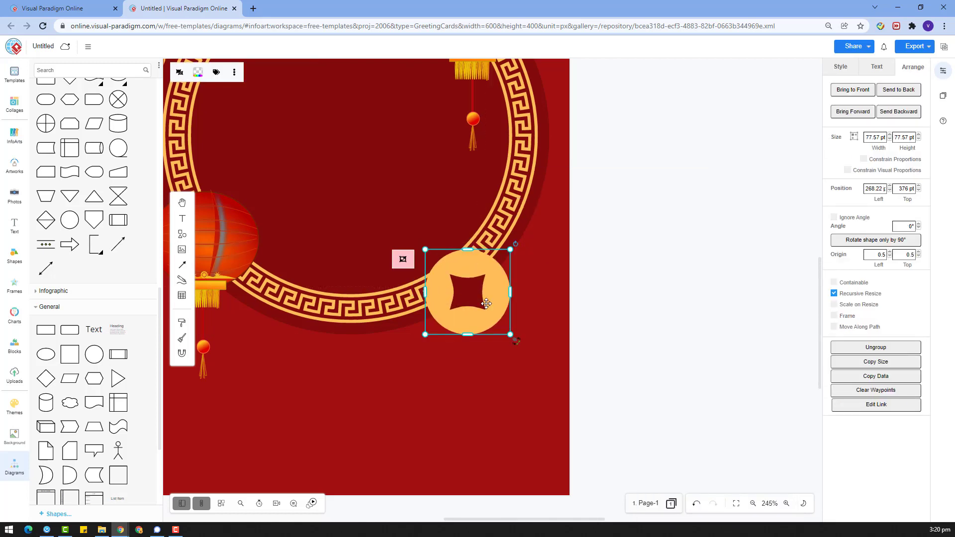
{"action": "left_click", "coordinate": [636, 285]}
- Add another dark red circle and the square-framed coin artwork beside the card, colouring the coin light orange
{"action": "left_click_drag", "start_coordinate": [94, 354], "coordinate": [681, 271]}
{"action": "left_click", "coordinate": [850, 73]}
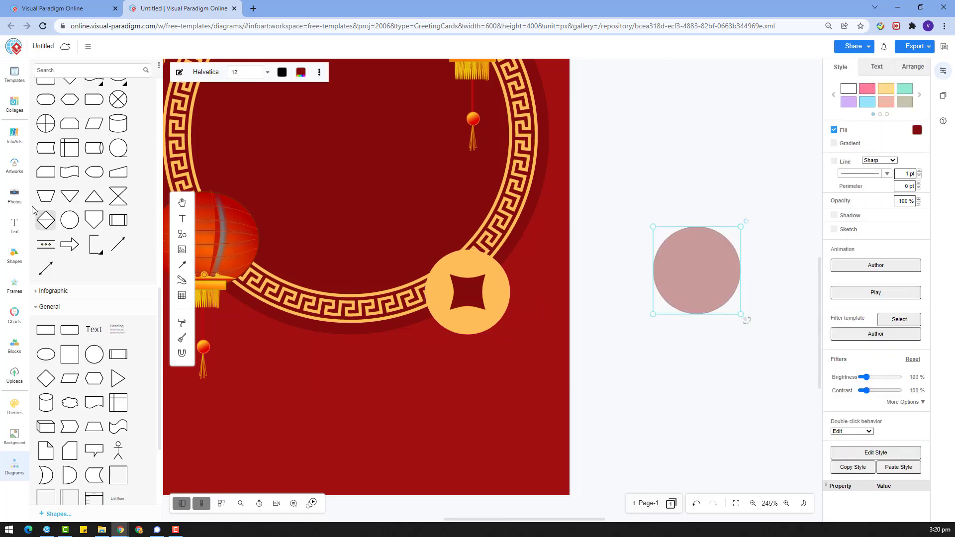
{"action": "left_click", "coordinate": [15, 164]}
{"action": "left_click_drag", "start_coordinate": [129, 190], "coordinate": [666, 151]}
{"action": "left_click", "coordinate": [897, 94]}
- Resize the square-framed coin and its dark red circle to match, stack them concentrically and group them
{"action": "left_click_drag", "start_coordinate": [748, 69], "coordinate": [660, 156]}
{"action": "left_click_drag", "start_coordinate": [627, 195], "coordinate": [613, 249]}
{"action": "left_click", "coordinate": [692, 259]}
{"action": "left_click_drag", "start_coordinate": [741, 228], "coordinate": [707, 260]}
{"action": "left_click_drag", "start_coordinate": [614, 236], "coordinate": [612, 275]}
{"action": "left_click", "coordinate": [682, 281]}
{"action": "left_click_drag", "start_coordinate": [707, 261], "coordinate": [726, 242]}
{"action": "left_click_drag", "start_coordinate": [615, 268], "coordinate": [700, 258]}
{"action": "left_click_drag", "start_coordinate": [613, 195], "coordinate": [756, 344]}
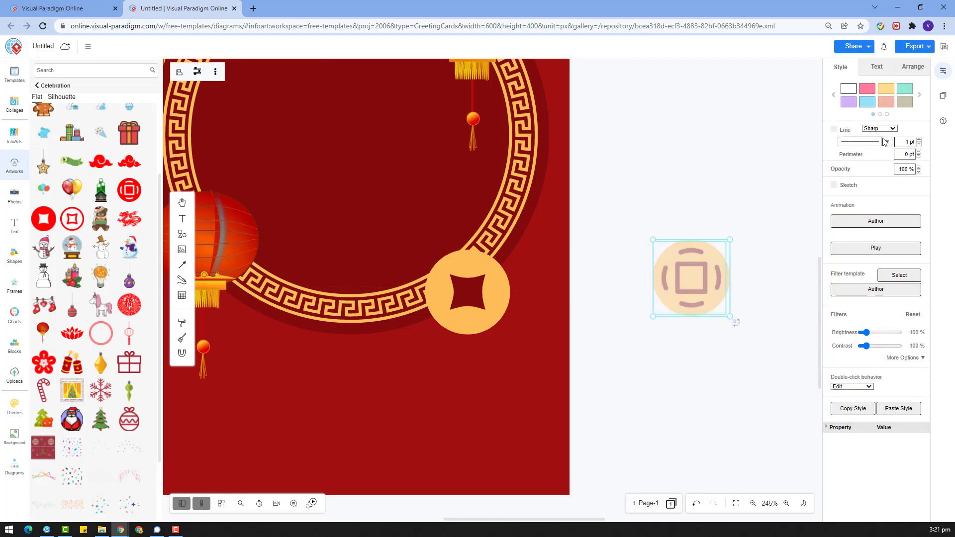
{"action": "left_click", "coordinate": [914, 66]}
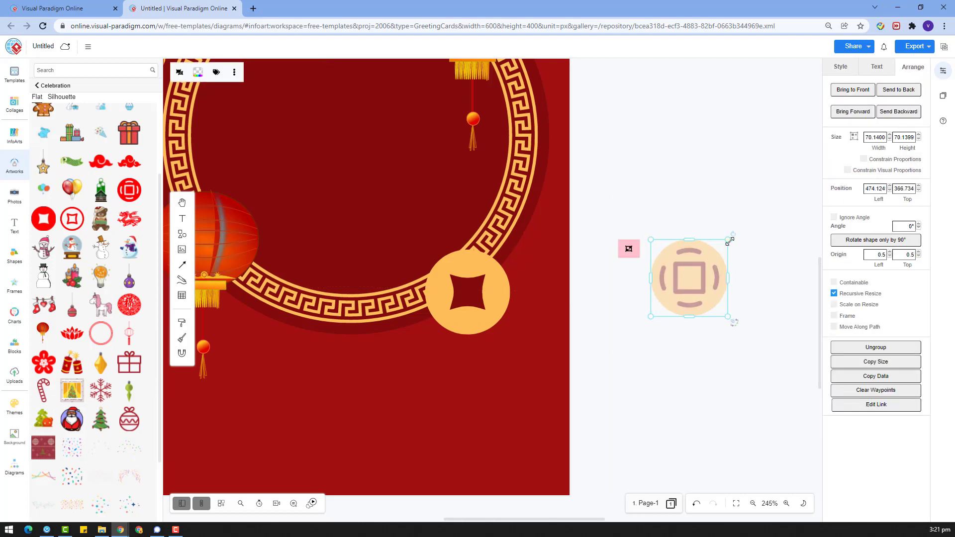
- Place a small square-framed coin at the large coin's upper right and a bigger one at its lower left
{"action": "left_click_drag", "start_coordinate": [728, 240], "coordinate": [623, 243]}
{"action": "left_click", "coordinate": [744, 277]}
{"action": "left_click", "coordinate": [518, 253]}
{"action": "left_click_drag", "start_coordinate": [609, 260], "coordinate": [410, 314]}
- Recolour the bigger square-framed coin with a slightly different shade of orange
{"action": "left_click", "coordinate": [848, 72]}
{"action": "left_click", "coordinate": [838, 102]}
{"action": "left_click", "coordinate": [893, 108]}
{"action": "left_click", "coordinate": [571, 334]}
{"action": "left_click", "coordinate": [657, 312]}
{"action": "left_click", "coordinate": [608, 322]}
{"action": "scroll", "coordinate": [607, 322], "scroll_direction": "down", "scroll_amount": 2}
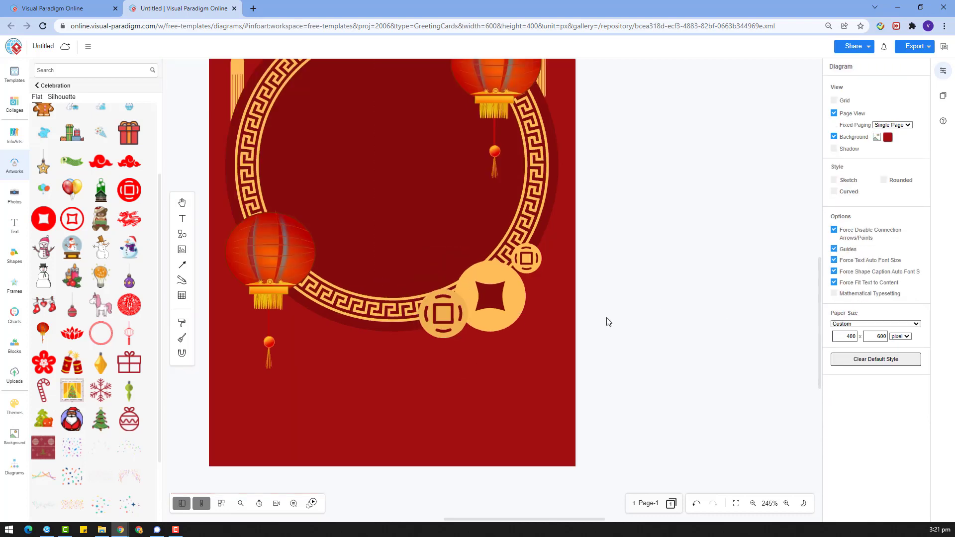
{"action": "left_click", "coordinate": [579, 302]}
{"action": "left_click", "coordinate": [746, 321]}
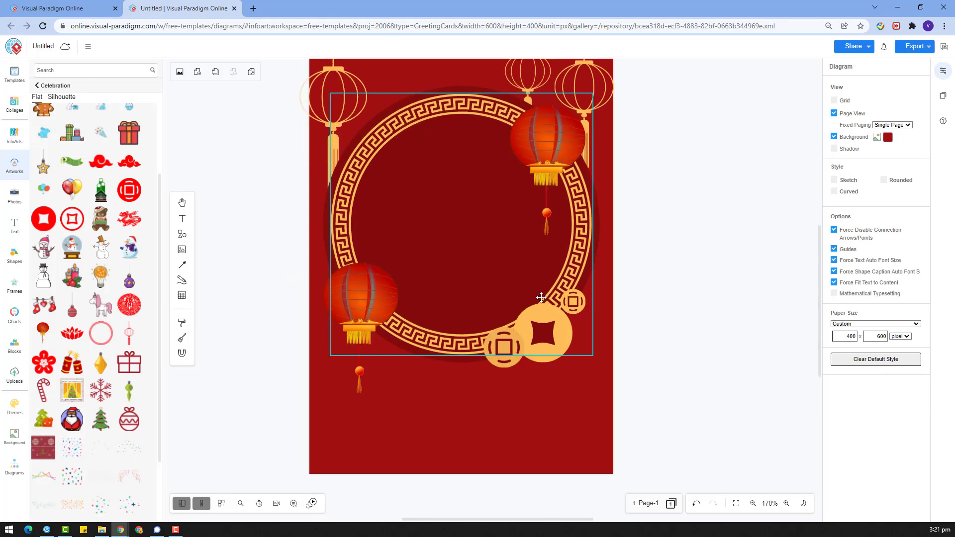
{"action": "scroll", "coordinate": [547, 309], "scroll_direction": "down", "scroll_amount": 4}
{"action": "double_click", "coordinate": [555, 327]}
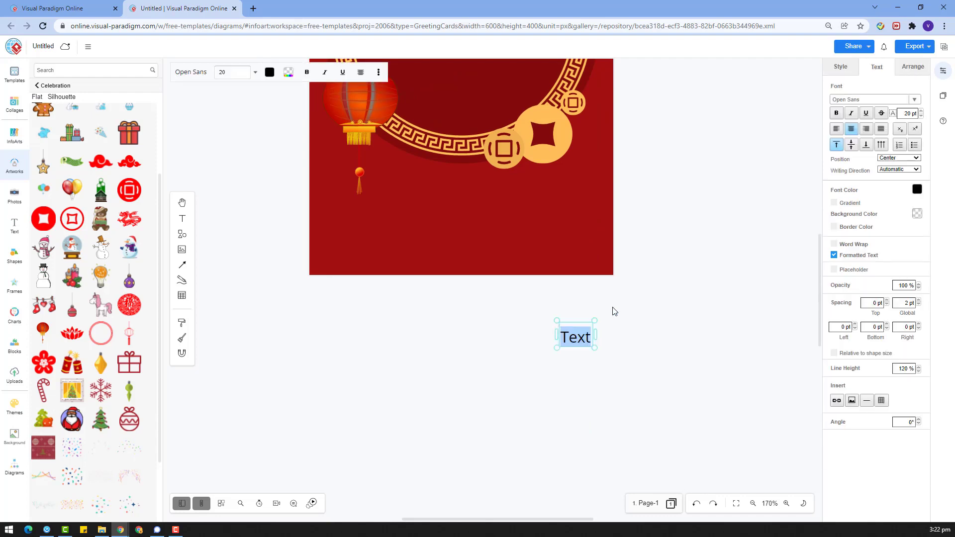
{"action": "left_click", "coordinate": [582, 347]}
{"action": "key", "text": "Delete"}
- Add a small, tilted light orange plum blossom right of the coins and place a larger copy below it
{"action": "scroll", "coordinate": [616, 356], "scroll_direction": "up", "scroll_amount": 3}
{"action": "scroll", "coordinate": [72, 348], "scroll_direction": "down", "scroll_amount": 1}
{"action": "left_click_drag", "start_coordinate": [43, 314], "coordinate": [634, 388]}
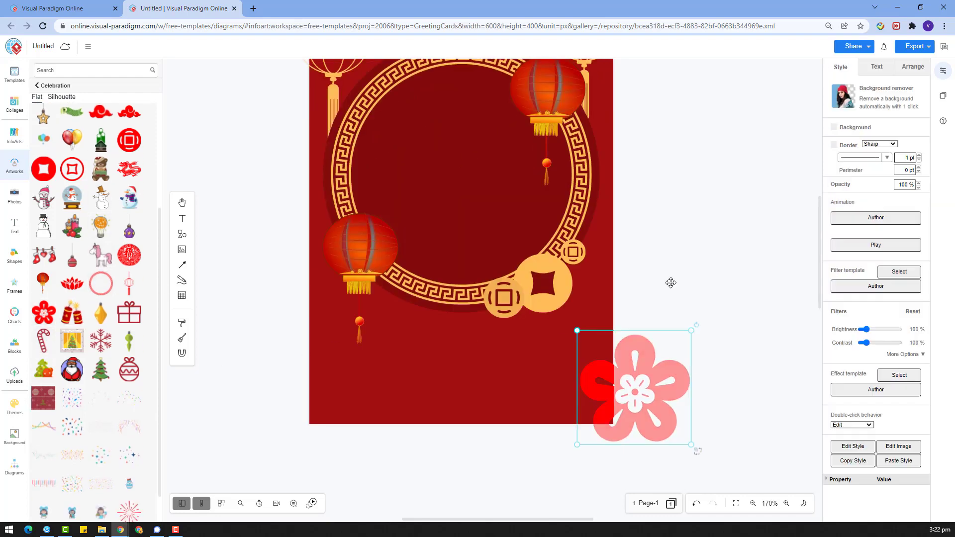
{"action": "left_click", "coordinate": [180, 72]}
{"action": "left_click", "coordinate": [897, 96]}
{"action": "left_click_drag", "start_coordinate": [692, 330], "coordinate": [611, 282]}
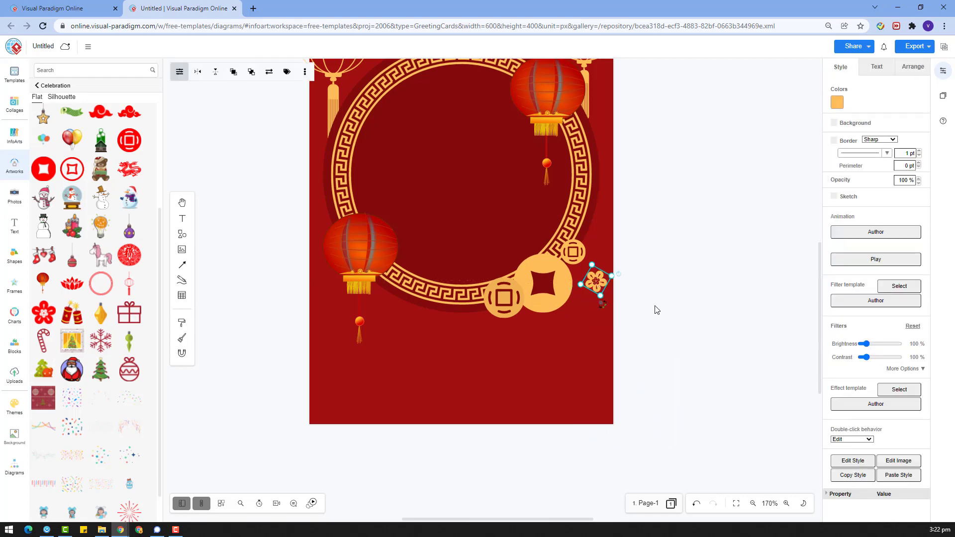
{"action": "left_click_drag", "start_coordinate": [648, 324], "coordinate": [592, 319]}
{"action": "left_click", "coordinate": [677, 340]}
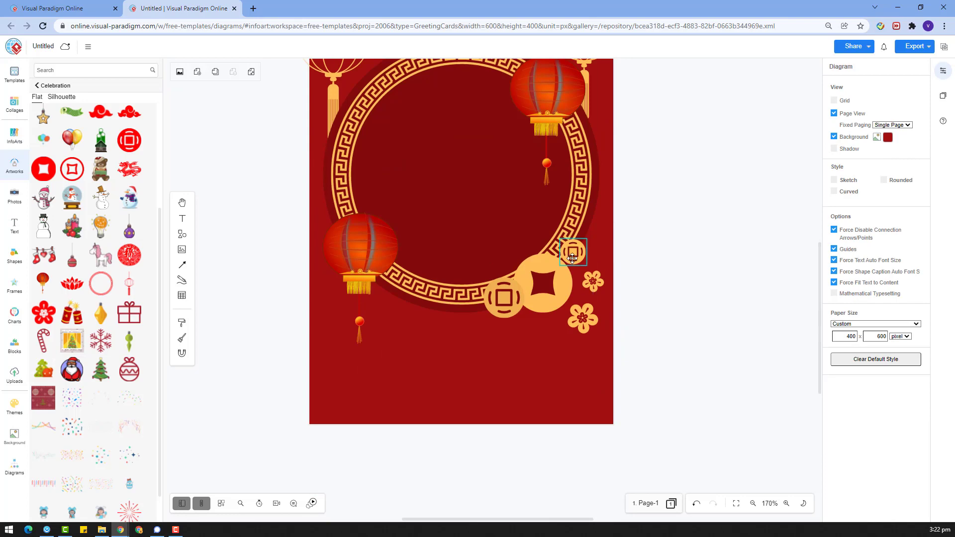
- Move the small square-framed coin slightly left, closer to the ring, and open its colour options
{"action": "left_click_drag", "start_coordinate": [572, 259], "coordinate": [563, 258]}
{"action": "left_click", "coordinate": [837, 103]}
{"action": "left_click", "coordinate": [672, 226]}
{"action": "left_click", "coordinate": [611, 294]}
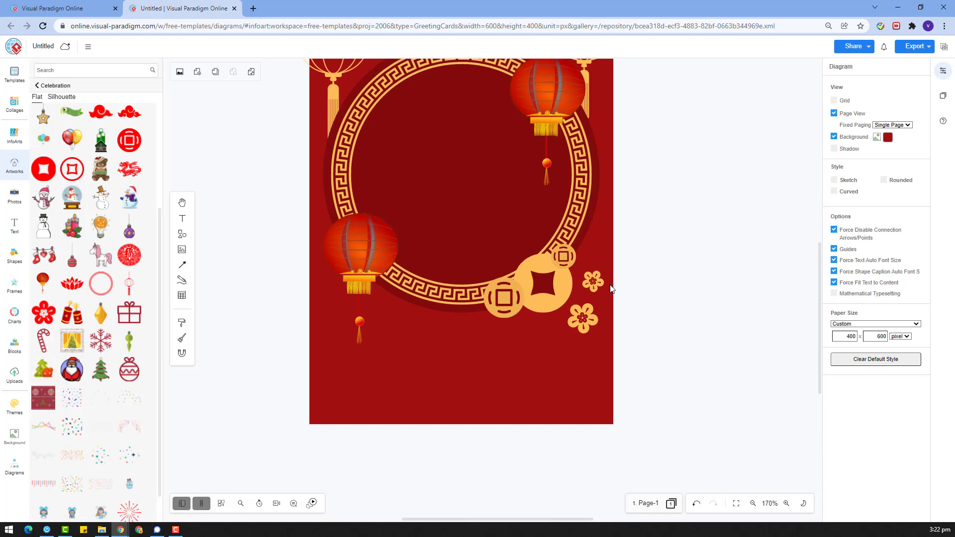
- Place an even smaller copy of the plum blossom to the left of the large blossom
{"action": "scroll", "coordinate": [612, 289], "scroll_direction": "up", "scroll_amount": 2}
{"action": "left_click", "coordinate": [593, 331]}
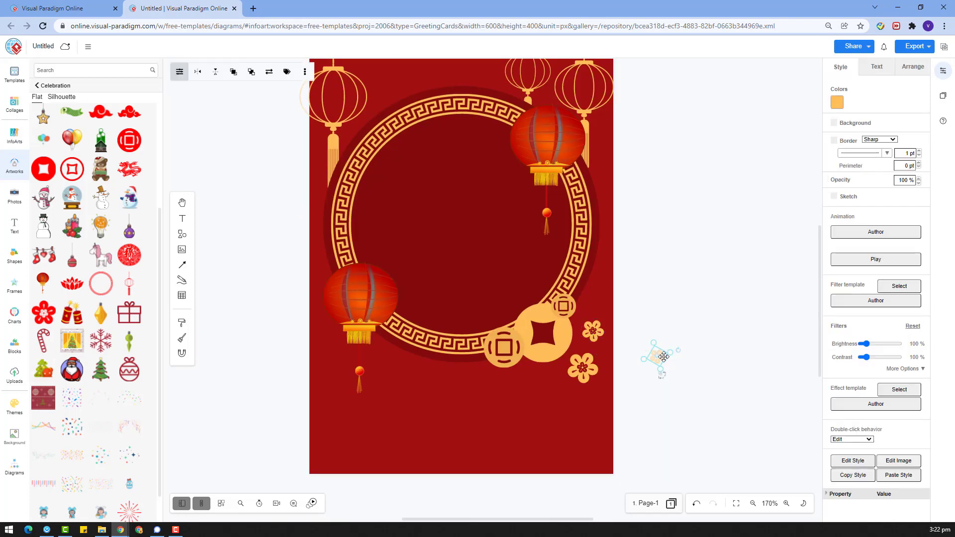
{"action": "left_click_drag", "start_coordinate": [664, 356], "coordinate": [552, 377]}
{"action": "left_click", "coordinate": [682, 384]}
- Nudge the upper plum blossom slightly left and enlarge the biggest blossom a little
{"action": "scroll", "coordinate": [683, 384], "scroll_direction": "up", "scroll_amount": 3}
{"action": "scroll", "coordinate": [607, 245], "scroll_direction": "down", "scroll_amount": 5}
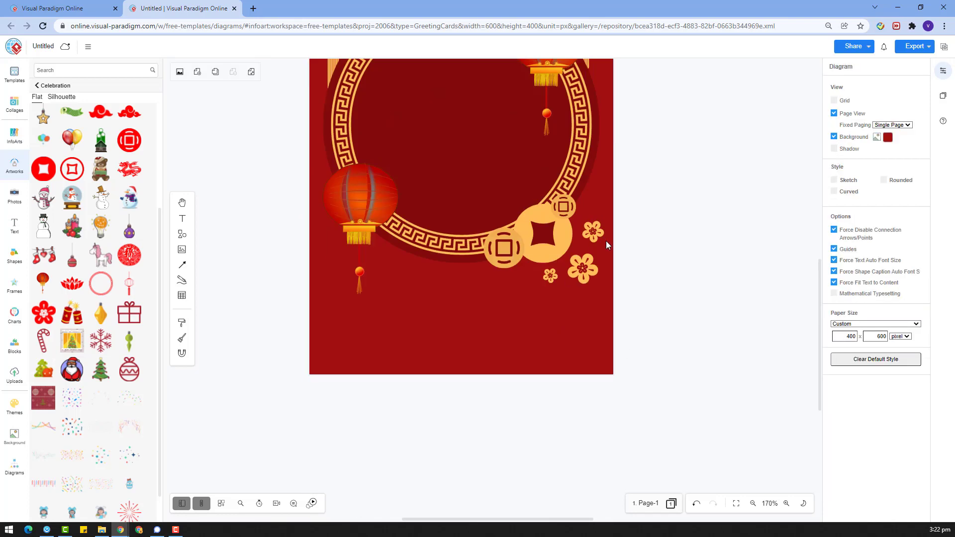
{"action": "left_click", "coordinate": [601, 234]}
{"action": "left_click_drag", "start_coordinate": [589, 289], "coordinate": [591, 293]}
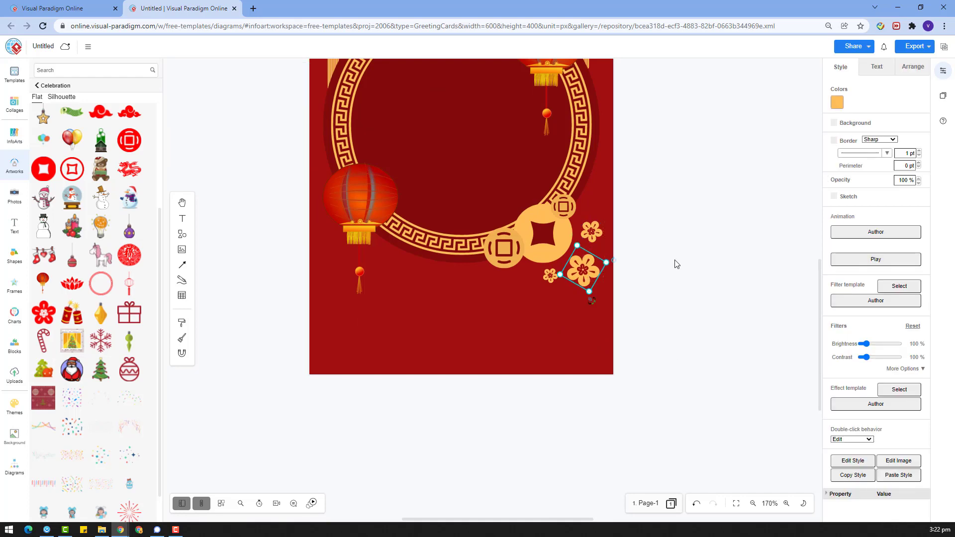
{"action": "left_click", "coordinate": [676, 264]}
- Add the text "HAPPY" near the card's lower edge
{"action": "scroll", "coordinate": [655, 294], "scroll_direction": "up", "scroll_amount": 1}
{"action": "scroll", "coordinate": [655, 294], "scroll_direction": "down", "scroll_amount": 1}
{"action": "double_click", "coordinate": [463, 354]}
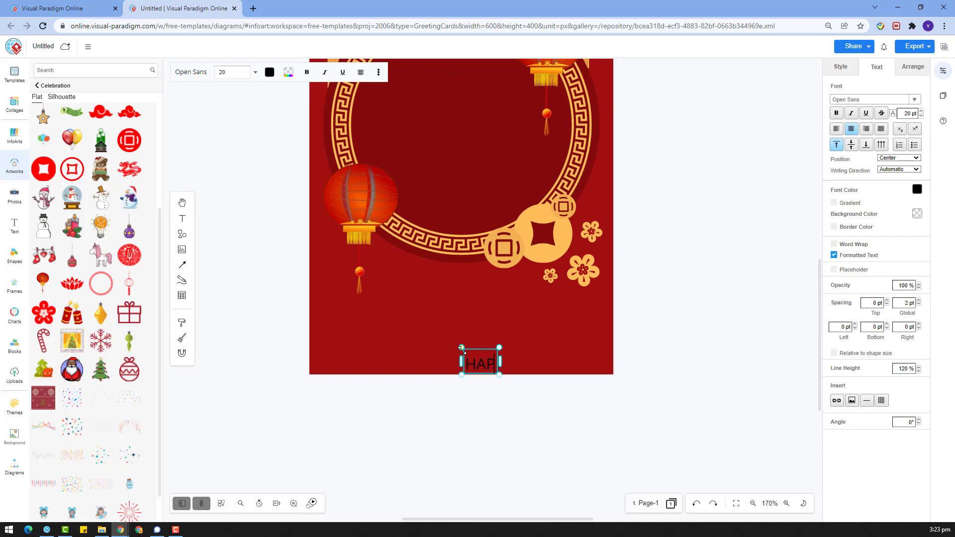
{"action": "left_click", "coordinate": [480, 421]}
{"action": "left_click", "coordinate": [492, 365]}
- Add the text "NEW YEAR" and centre it directly beneath "HAPPY" at the card's lower edge
{"action": "left_click_drag", "start_coordinate": [493, 365], "coordinate": [508, 381]}
{"action": "double_click", "coordinate": [532, 368]}
{"action": "type", "text": "NEW YEAR"}
{"action": "left_click", "coordinate": [536, 408]}
{"action": "left_click", "coordinate": [542, 373]}
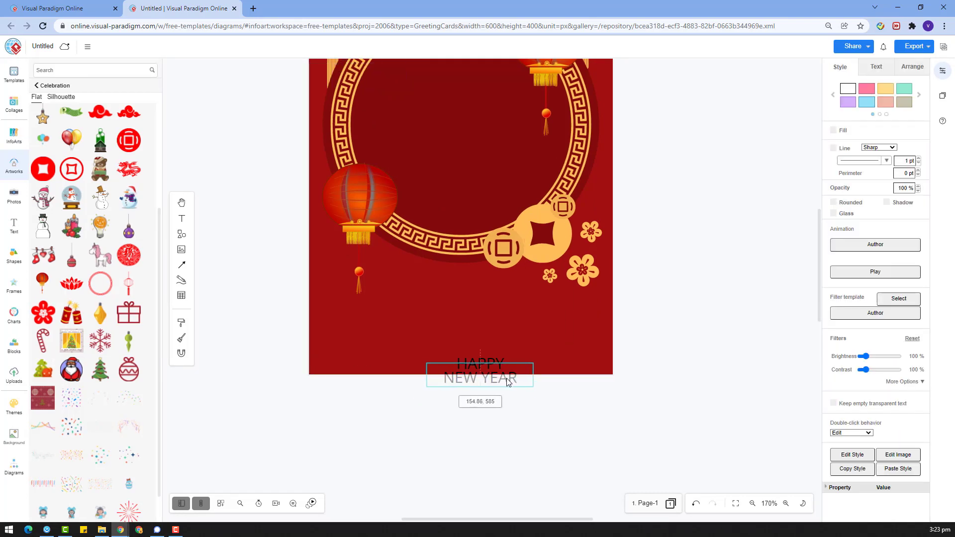
- Set both text lines to the Cantora One font and colour them gold
{"action": "left_click_drag", "start_coordinate": [376, 328], "coordinate": [587, 413]}
{"action": "left_click", "coordinate": [876, 66]}
{"action": "left_click", "coordinate": [895, 100]}
{"action": "left_click", "coordinate": [786, 132]}
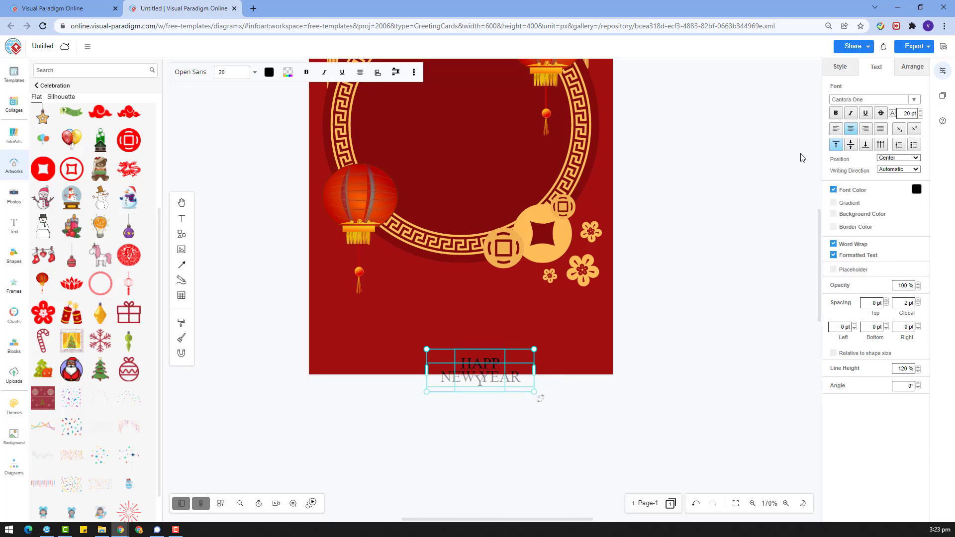
{"action": "left_click", "coordinate": [920, 190]}
{"action": "left_click", "coordinate": [896, 94]}
- Move "HAPPY" and "NEW YEAR" into the middle of the ring and fit their boxes to the text
{"action": "left_click_drag", "start_coordinate": [514, 367], "coordinate": [499, 114]}
{"action": "scroll", "coordinate": [498, 120], "scroll_direction": "up", "scroll_amount": 3}
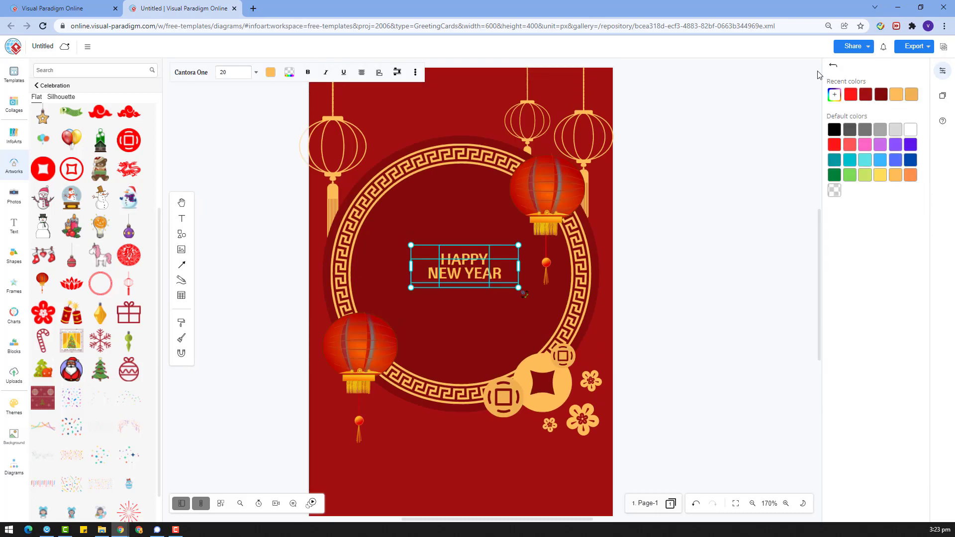
{"action": "left_click", "coordinate": [834, 65]}
{"action": "left_click", "coordinate": [911, 73]}
{"action": "left_click", "coordinate": [853, 136]}
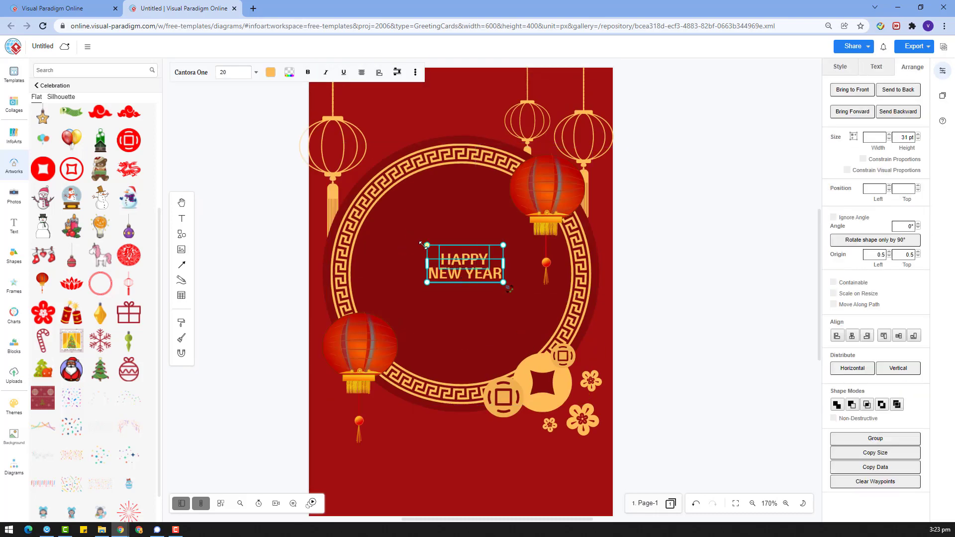
- Enlarge and centre the two text lines to span the ring, and bring the upper red lantern in front of them
{"action": "left_click_drag", "start_coordinate": [426, 246], "coordinate": [366, 216]}
{"action": "left_click_drag", "start_coordinate": [503, 282], "coordinate": [527, 294]}
{"action": "left_click_drag", "start_coordinate": [484, 266], "coordinate": [499, 267]}
{"action": "left_click_drag", "start_coordinate": [388, 292], "coordinate": [463, 261]}
{"action": "right_click", "coordinate": [557, 188]}
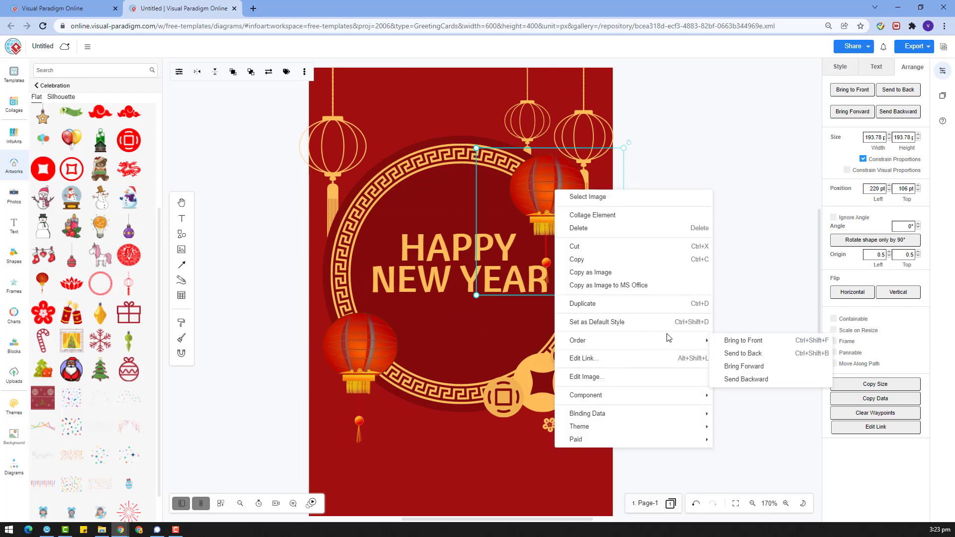
{"action": "left_click", "coordinate": [703, 275]}
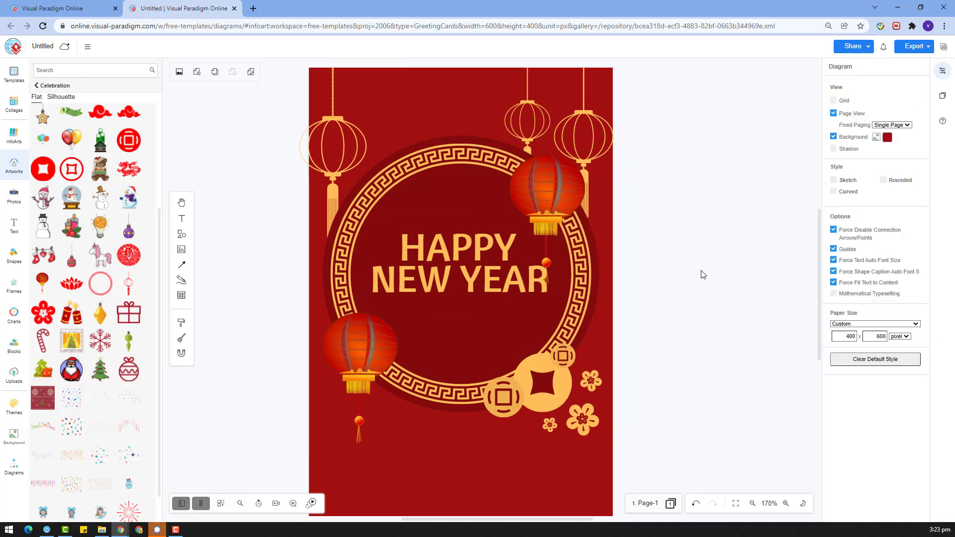
- Place a copy of the small plum blossom near the card's top, just right of the left outline lantern
{"action": "left_click", "coordinate": [602, 383]}
{"action": "key", "text": "ctrl+c"}
{"action": "key", "text": "ctrl+v"}
{"action": "left_click_drag", "start_coordinate": [693, 406], "coordinate": [382, 119]}
{"action": "left_click", "coordinate": [650, 351]}
{"action": "scroll", "coordinate": [650, 352], "scroll_direction": "down", "scroll_amount": 3}
{"action": "scroll", "coordinate": [584, 392], "scroll_direction": "up", "scroll_amount": 2}
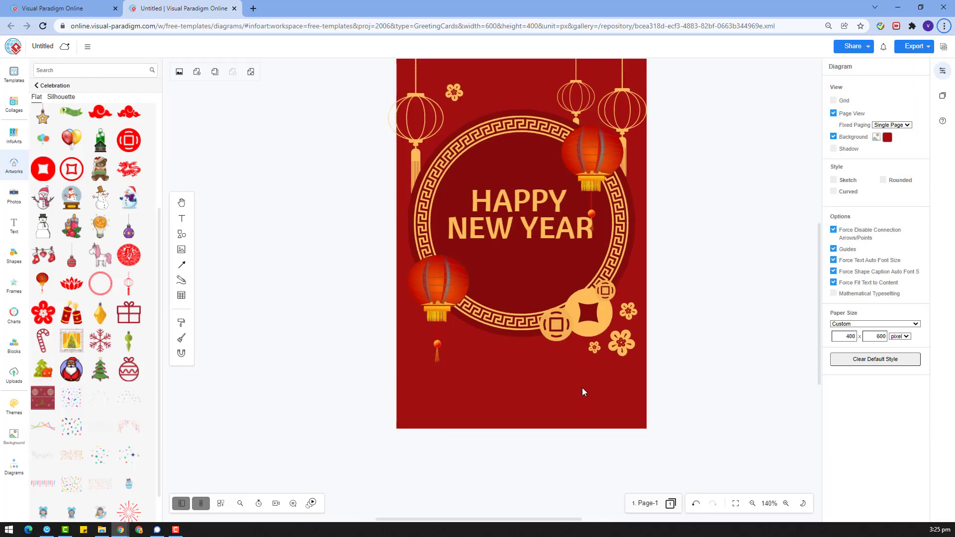
- Add a gold firework artwork at the card's top between the outline lanterns and nudge the blossom slightly down and right
{"action": "scroll", "coordinate": [104, 312], "scroll_direction": "down", "scroll_amount": 1}
{"action": "left_click", "coordinate": [134, 423]}
{"action": "left_click", "coordinate": [840, 66]}
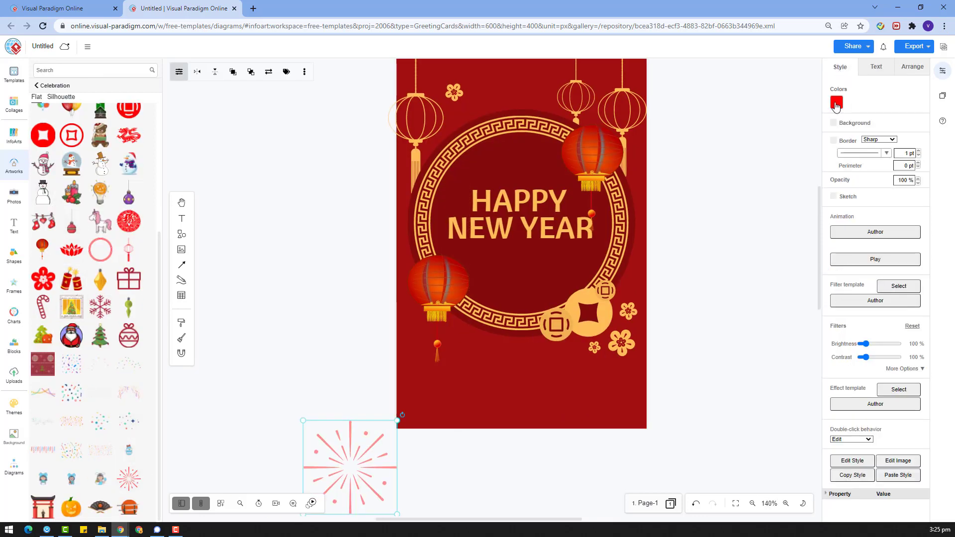
{"action": "left_click", "coordinate": [838, 104]}
{"action": "left_click_drag", "start_coordinate": [396, 421], "coordinate": [504, 94]}
{"action": "left_click_drag", "start_coordinate": [460, 111], "coordinate": [466, 126]}
- Place a smaller firework copy in the card's lower-left corner and an even smaller one beside the lower lantern's tassel
{"action": "key", "text": "ctrl+v"}
{"action": "left_click_drag", "start_coordinate": [542, 425], "coordinate": [429, 412]}
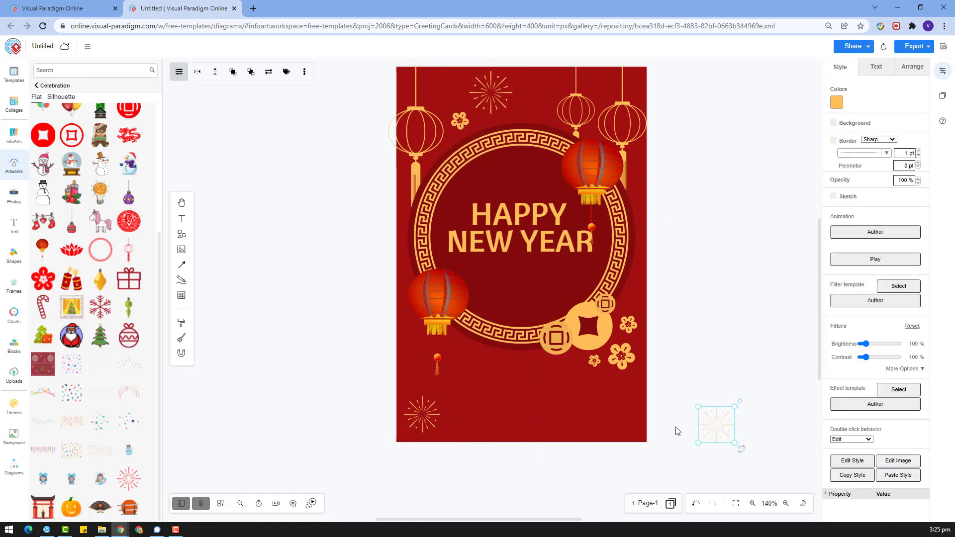
{"action": "left_click_drag", "start_coordinate": [715, 431], "coordinate": [469, 363]}
{"action": "left_click", "coordinate": [515, 455]}
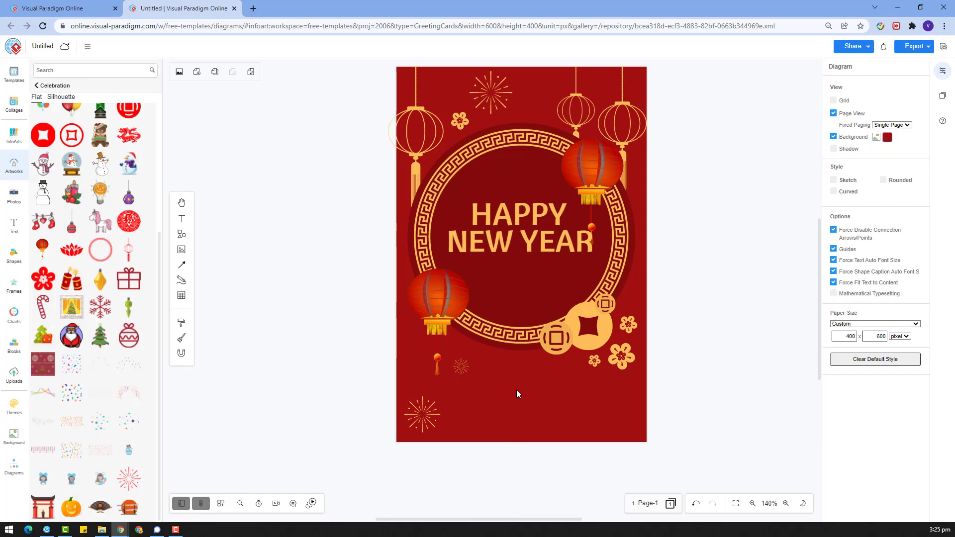
{"action": "left_click", "coordinate": [555, 256]}
{"action": "left_click", "coordinate": [718, 321]}
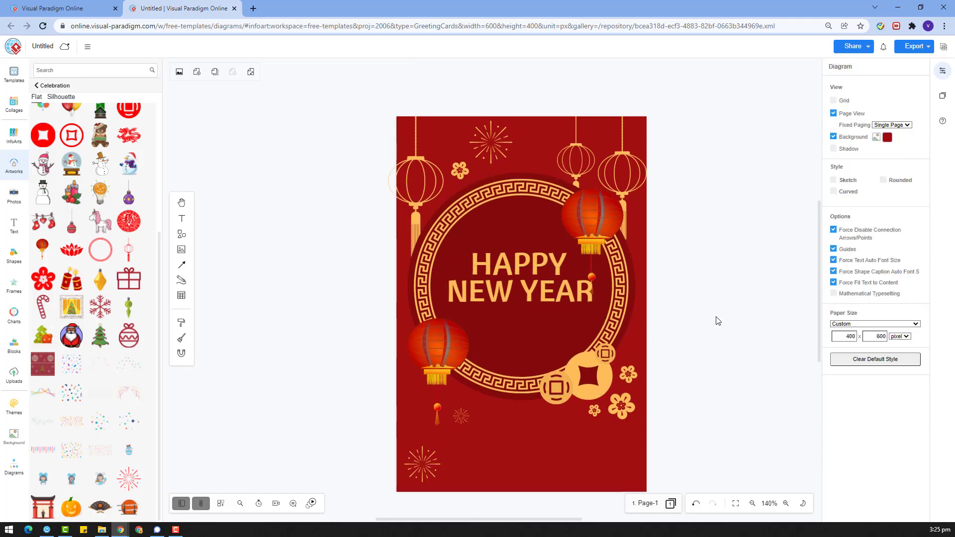
- Place a copy of the "NEW YEAR" text beside the card and change its wording to "GONG XI FA CAI"
{"action": "left_click", "coordinate": [549, 293]}
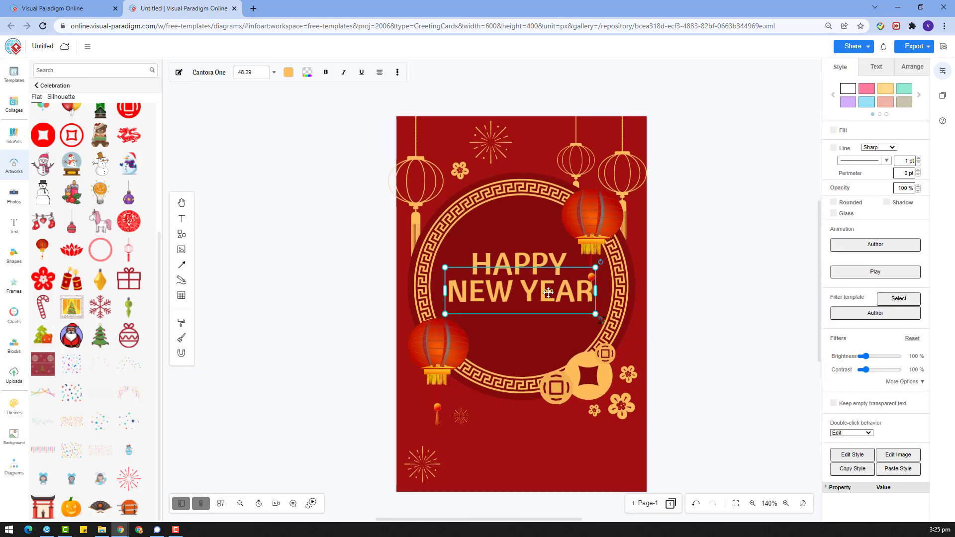
{"action": "left_click_drag", "start_coordinate": [548, 293], "coordinate": [708, 301]}
{"action": "double_click", "coordinate": [708, 301]}
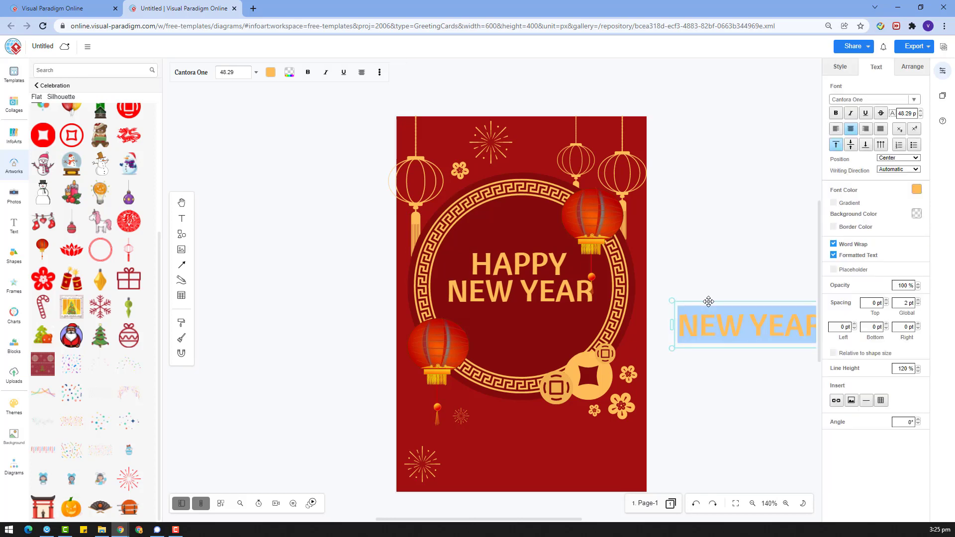
{"action": "type", "text": "go"}
{"action": "type", "text": "NG XI FA CAI"}
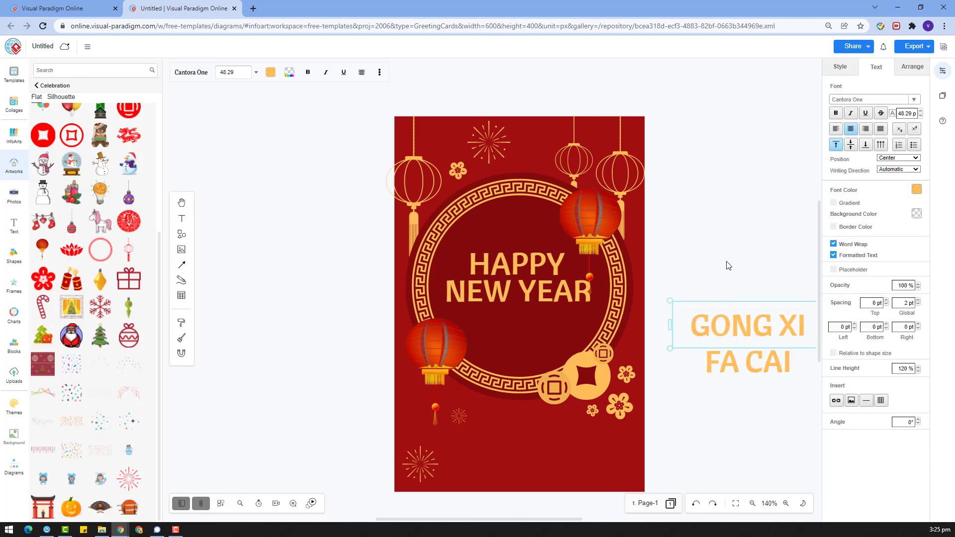
{"action": "left_click", "coordinate": [726, 266]}
- Put "GONG XI FA CAI" on one line, shrink it to about 22 pt and centre it below "NEW YEAR"
{"action": "left_click_drag", "start_coordinate": [786, 337], "coordinate": [459, 314]}
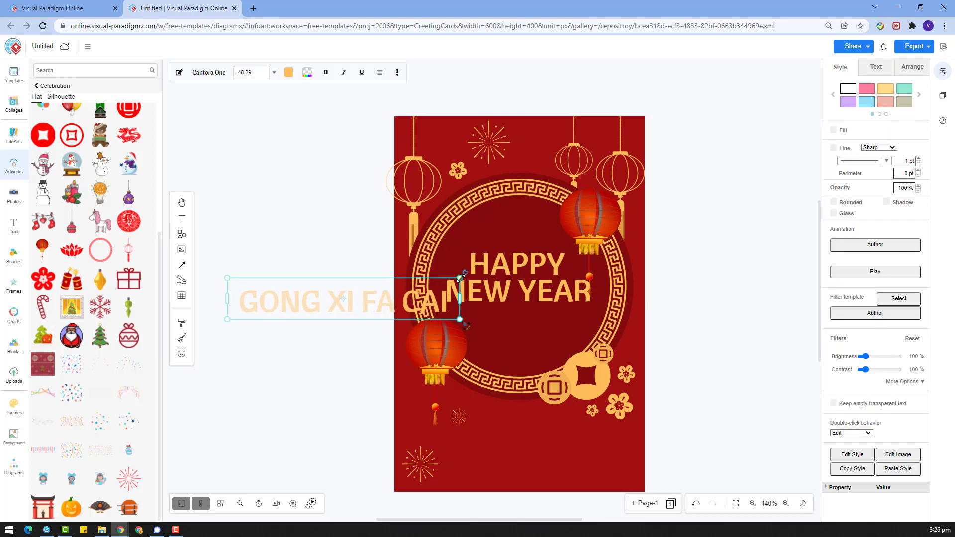
{"action": "left_click_drag", "start_coordinate": [459, 278], "coordinate": [552, 312]}
{"action": "left_click", "coordinate": [764, 337]}
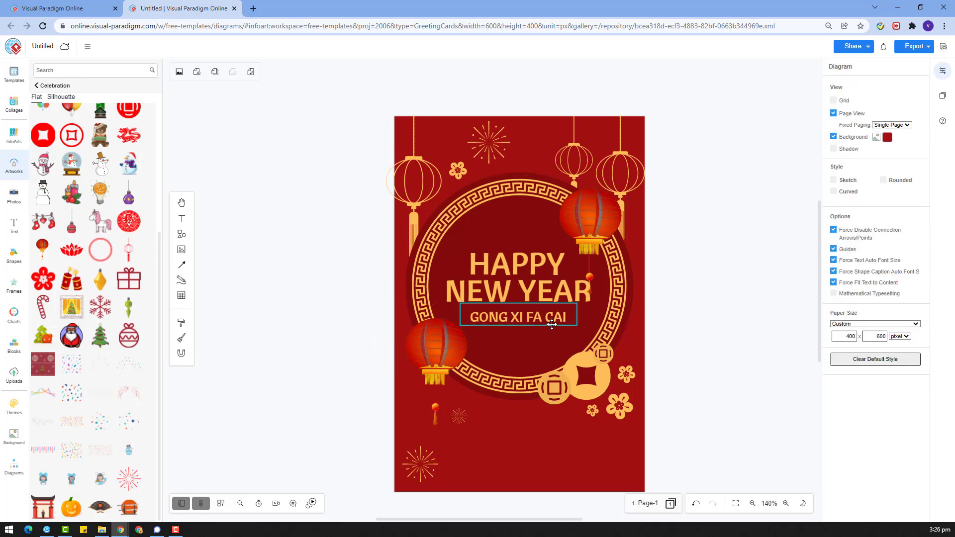
{"action": "left_click", "coordinate": [551, 325]}
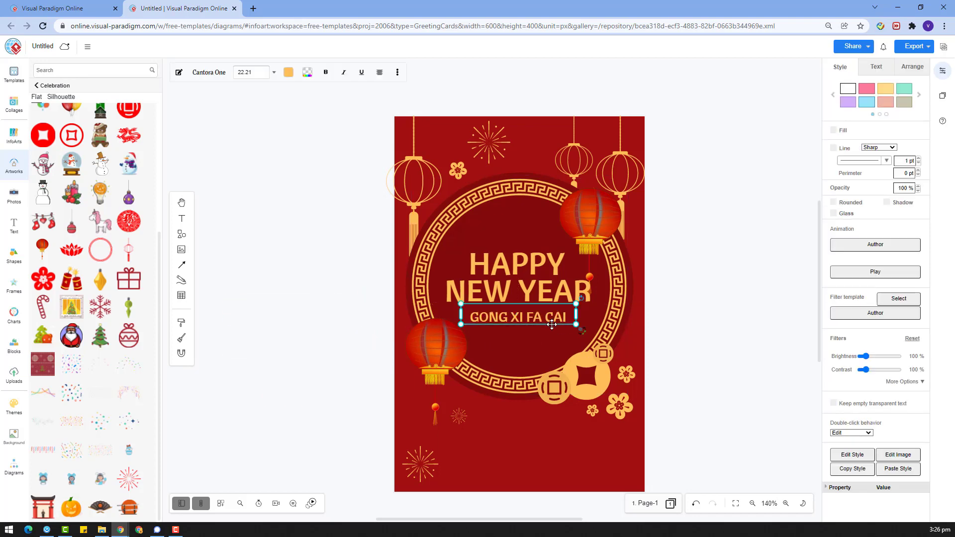
- Add a rectangle shape below "NEW YEAR" and fill it with gold
{"action": "left_click", "coordinate": [5, 473]}
{"action": "left_click_drag", "start_coordinate": [45, 429], "coordinate": [511, 325]}
{"action": "left_click", "coordinate": [917, 130]}
{"action": "left_click", "coordinate": [911, 95]}
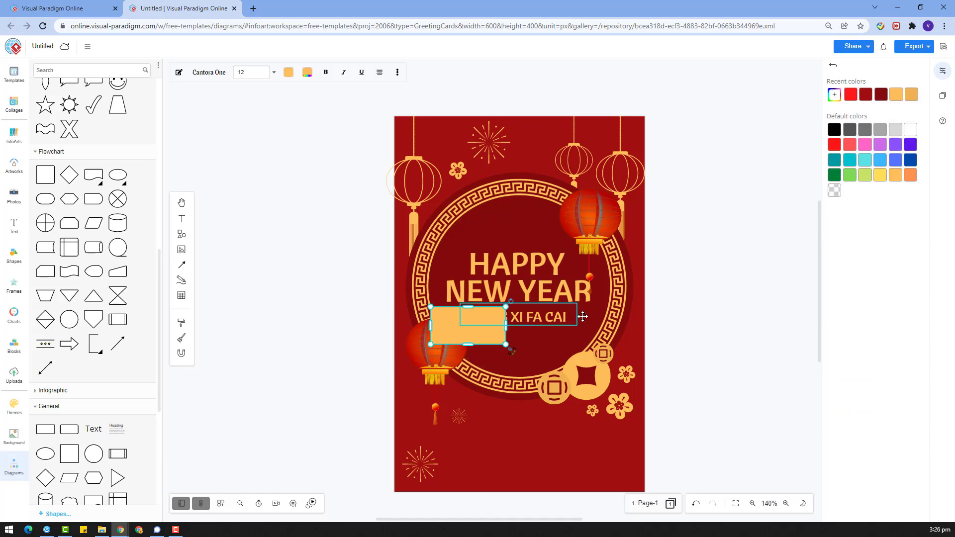
- Move "GONG XI FA CAI" off the card and reshape the rectangle into a line about 284 pt wide and 3 pt high
{"action": "left_click_drag", "start_coordinate": [583, 316], "coordinate": [803, 336]}
{"action": "left_click", "coordinate": [510, 324]}
{"action": "left_click_drag", "start_coordinate": [506, 325], "coordinate": [611, 324]}
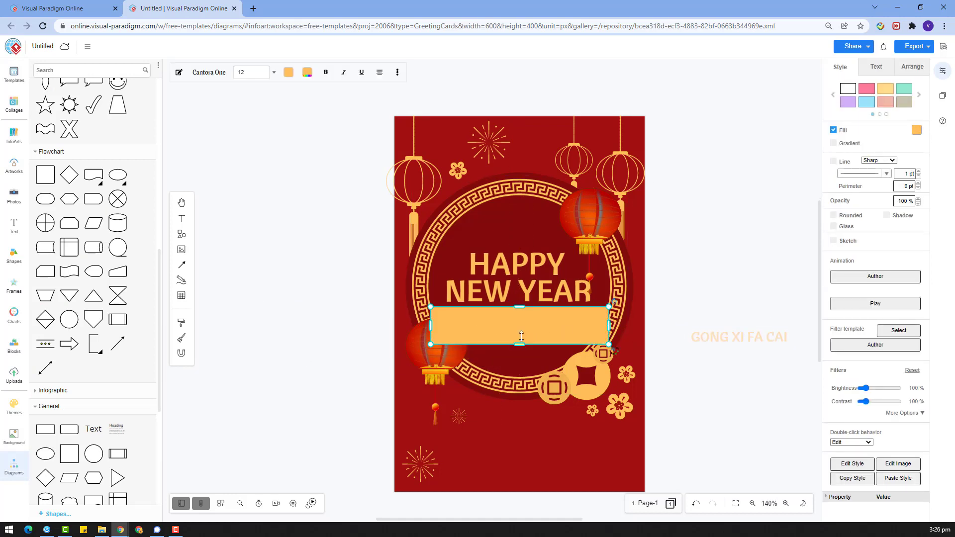
{"action": "left_click_drag", "start_coordinate": [519, 344], "coordinate": [518, 313]}
{"action": "left_click", "coordinate": [912, 67]}
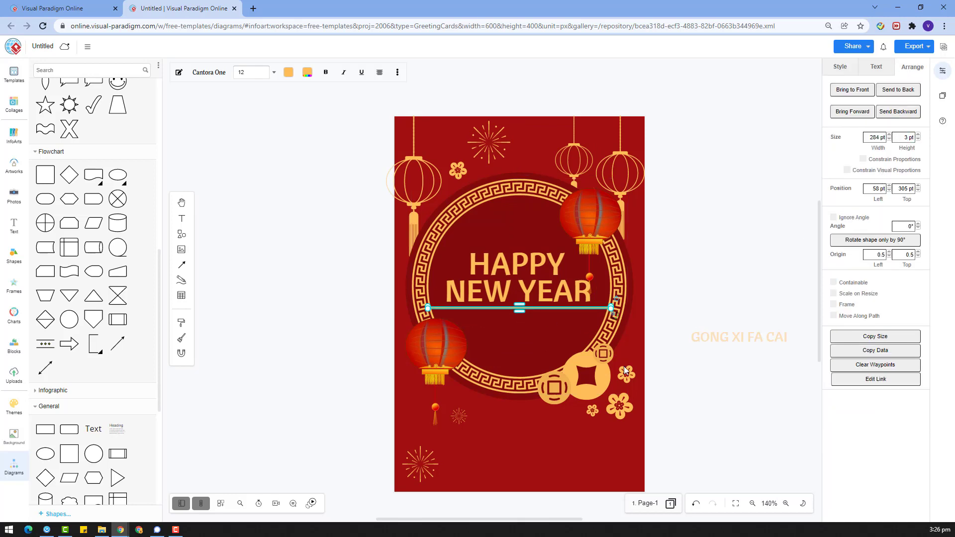
- Place a copy of the gold line lower in the ring and put "GONG XI FA CAI" back between the two lines
{"action": "left_click_drag", "start_coordinate": [484, 306], "coordinate": [546, 347]}
{"action": "left_click_drag", "start_coordinate": [503, 319], "coordinate": [503, 326]}
{"action": "left_click", "coordinate": [739, 337]}
{"action": "left_click", "coordinate": [877, 66]}
{"action": "left_click_drag", "start_coordinate": [722, 337], "coordinate": [500, 321]}
{"action": "left_click", "coordinate": [710, 354]}
- Bring the lower-left red lantern to the front so it overlaps the gold lines
{"action": "scroll", "coordinate": [513, 388], "scroll_direction": "up", "scroll_amount": 5}
{"action": "right_click", "coordinate": [368, 323]}
{"action": "mouse_move", "coordinate": [419, 416]}
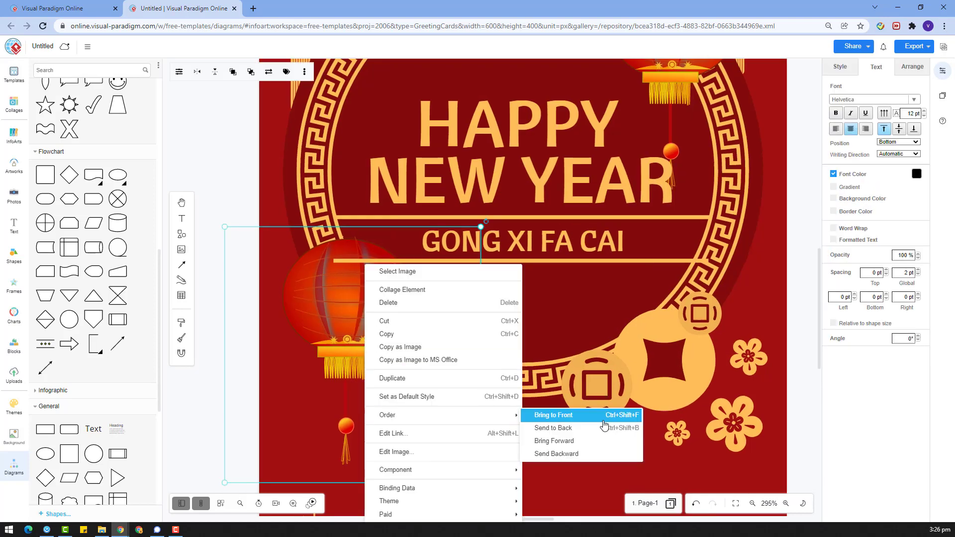
{"action": "left_click", "coordinate": [604, 420]}
- Adjust both ends of the lower gold line to fit between the ring's inner edges
{"action": "left_click", "coordinate": [603, 261]}
{"action": "scroll", "coordinate": [708, 256], "scroll_direction": "up", "scroll_amount": 1}
{"action": "left_click_drag", "start_coordinate": [710, 262], "coordinate": [673, 262]}
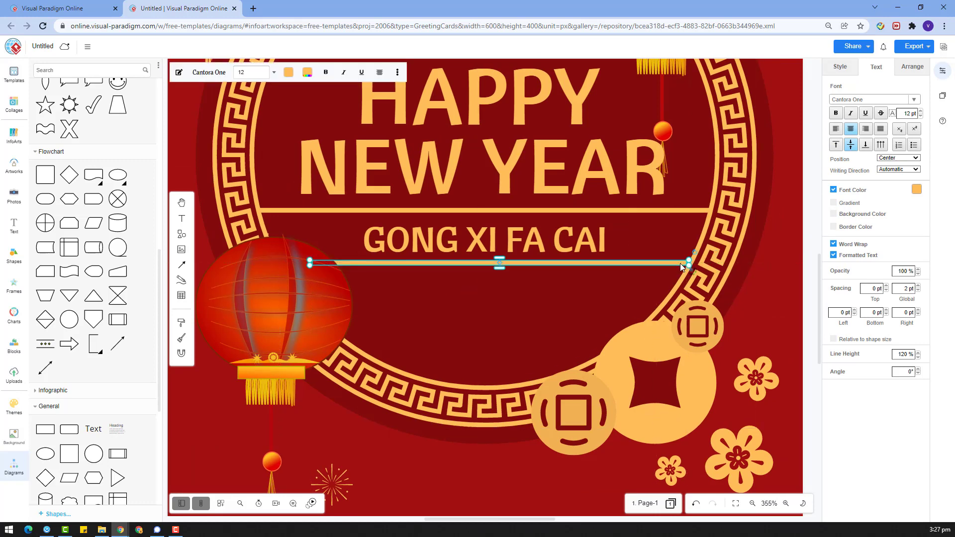
{"action": "left_click", "coordinate": [793, 334]}
{"action": "left_click", "coordinate": [665, 263]}
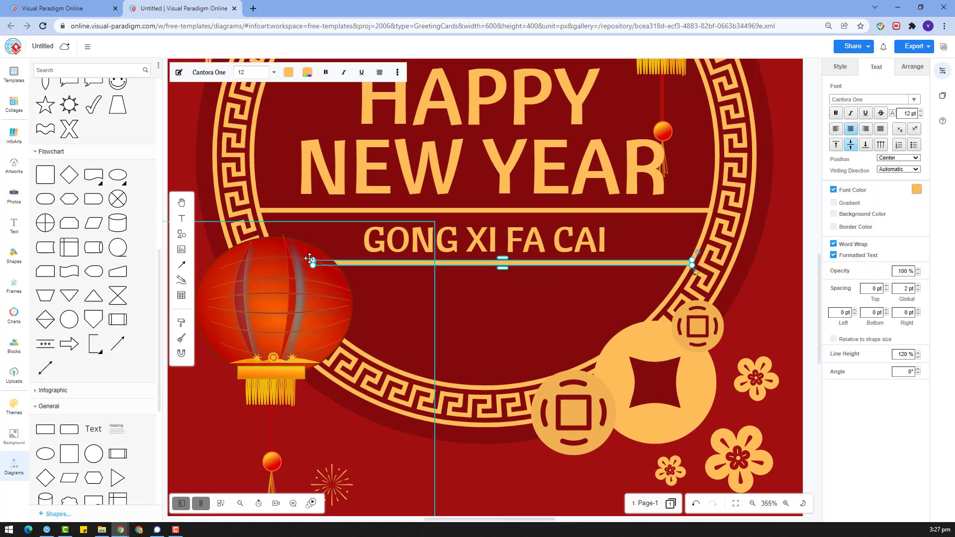
{"action": "left_click_drag", "start_coordinate": [311, 262], "coordinate": [265, 263]}
{"action": "left_click", "coordinate": [790, 311]}
- Nudge "GONG XI FA CAI" slightly upward between the two gold lines
{"action": "left_click", "coordinate": [461, 225]}
{"action": "key", "text": "Up"}
{"action": "key", "text": "Up"}
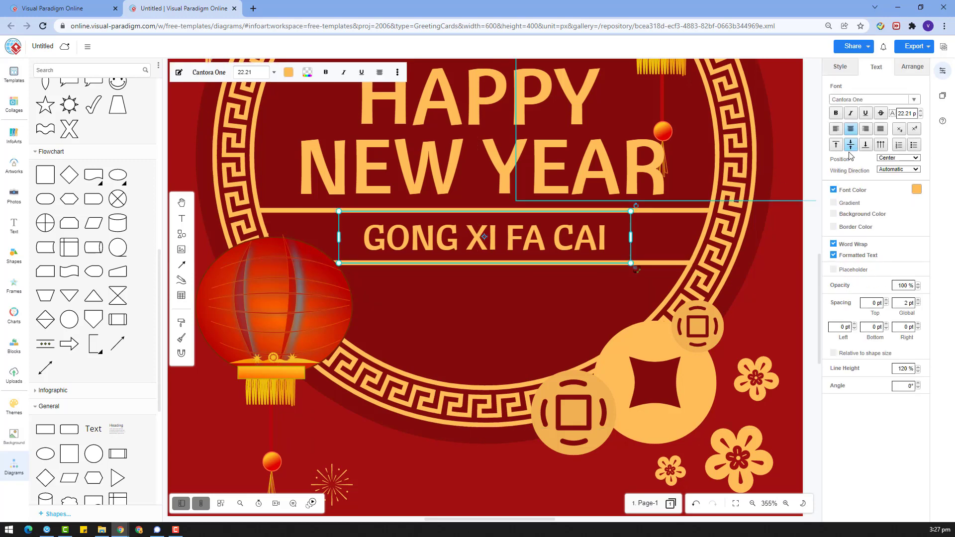
- Move the ring with its texts, lines, red lanterns, coins and neighbouring blossoms slightly down the card
{"action": "scroll", "coordinate": [396, 294], "scroll_direction": "down", "scroll_amount": 8}
{"action": "left_click", "coordinate": [600, 372]}
{"action": "scroll", "coordinate": [452, 390], "scroll_direction": "down", "scroll_amount": 2}
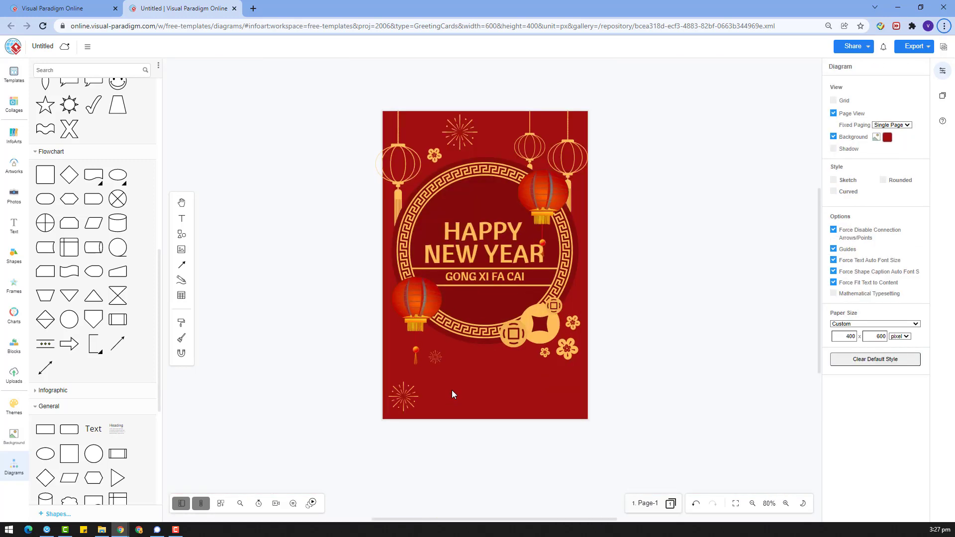
{"action": "left_click_drag", "start_coordinate": [642, 388], "coordinate": [353, 157]}
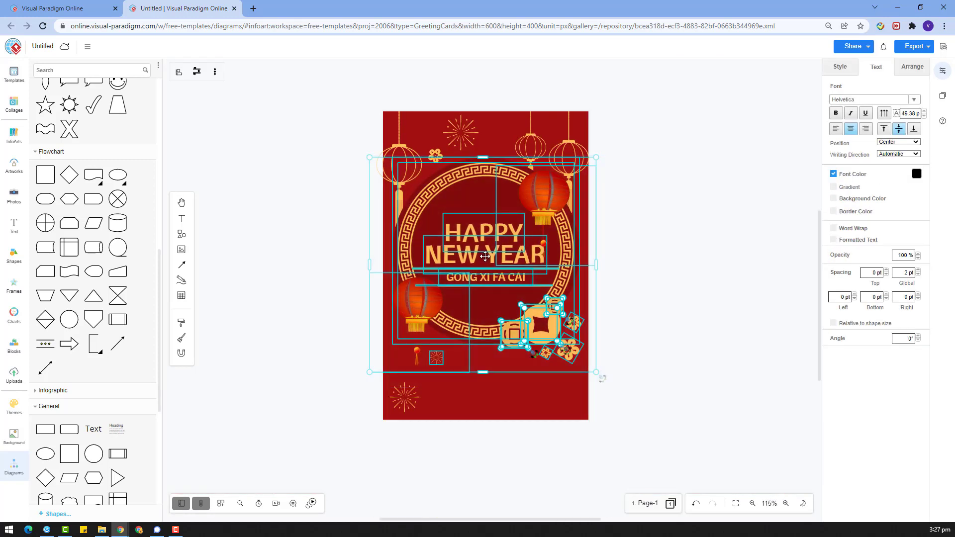
{"action": "left_click_drag", "start_coordinate": [487, 257], "coordinate": [487, 271]}
{"action": "left_click", "coordinate": [655, 275]}
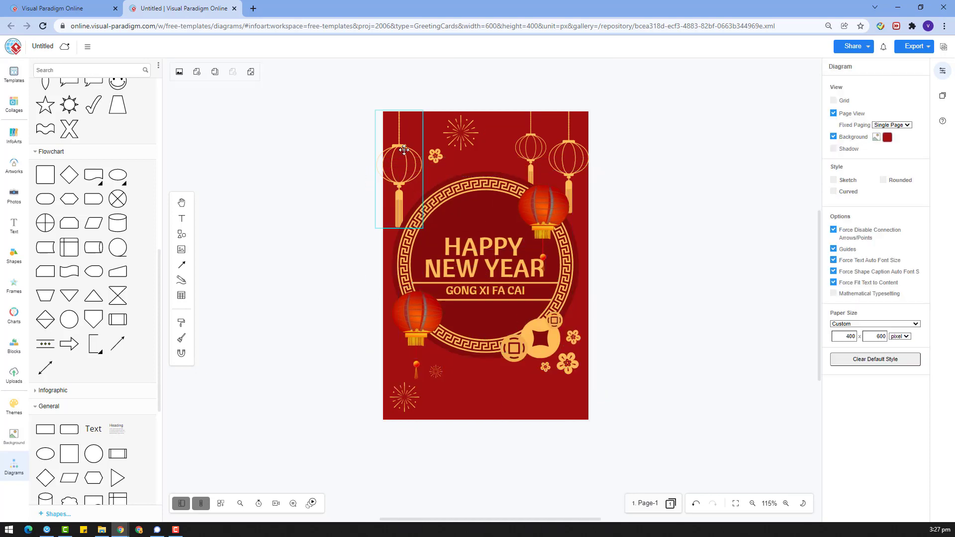
- Enlarge the left and right outline lanterns slightly and shift the small outline lantern a little to the left
{"action": "left_click", "coordinate": [420, 222]}
{"action": "left_click", "coordinate": [533, 159]}
{"action": "left_click_drag", "start_coordinate": [546, 190], "coordinate": [541, 234]}
{"action": "left_click", "coordinate": [560, 170]}
{"action": "left_click", "coordinate": [527, 153]}
{"action": "left_click_drag", "start_coordinate": [527, 152], "coordinate": [521, 152]}
{"action": "left_click", "coordinate": [676, 216]}
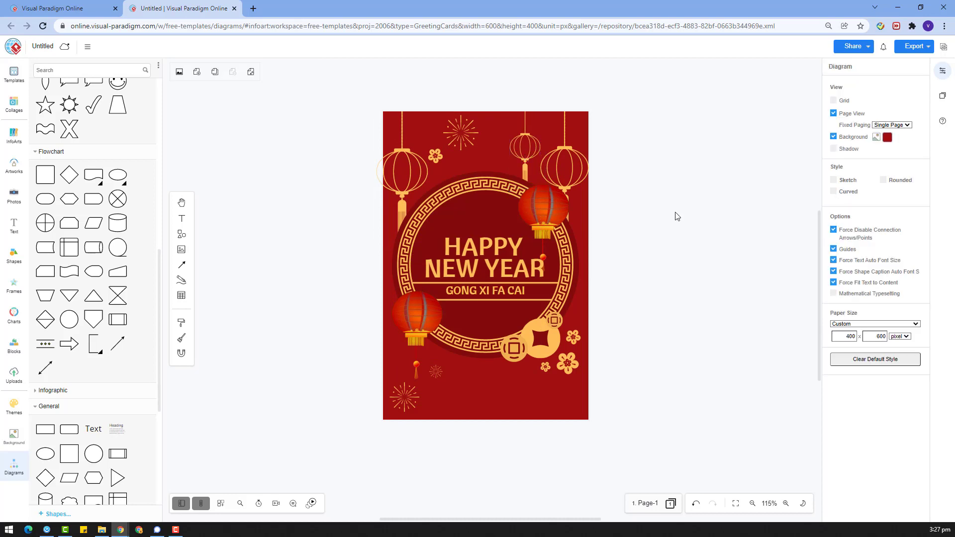
- Copy the lower gold line, set the copy's height to 1 pt and place it just beneath the original
{"action": "left_click", "coordinate": [526, 300]}
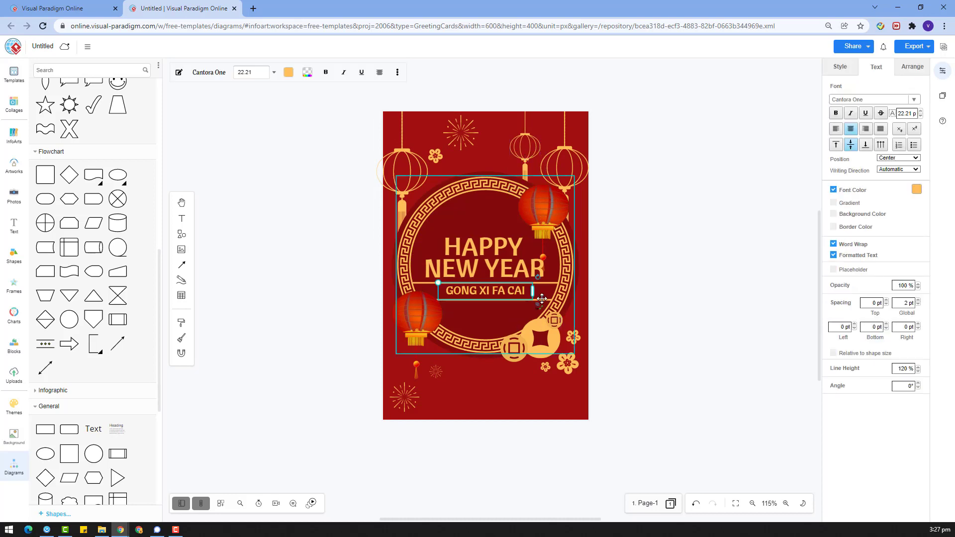
{"action": "left_click", "coordinate": [528, 305]}
{"action": "left_click_drag", "start_coordinate": [671, 319], "coordinate": [403, 291]}
{"action": "key", "text": "ctrl+v"}
{"action": "left_click", "coordinate": [913, 67]}
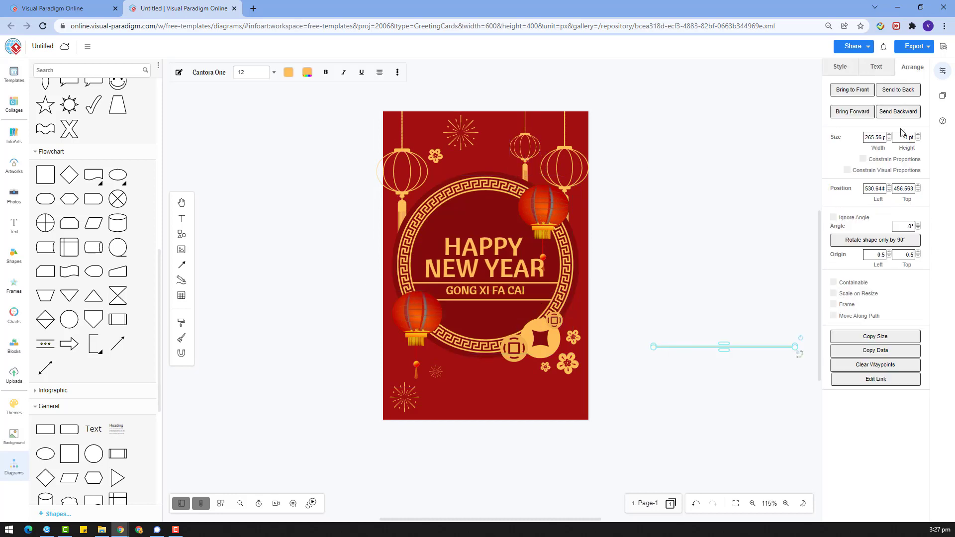
{"action": "scroll", "coordinate": [600, 399], "scroll_direction": "up", "scroll_amount": 3}
{"action": "left_click_drag", "start_coordinate": [684, 295], "coordinate": [375, 219]}
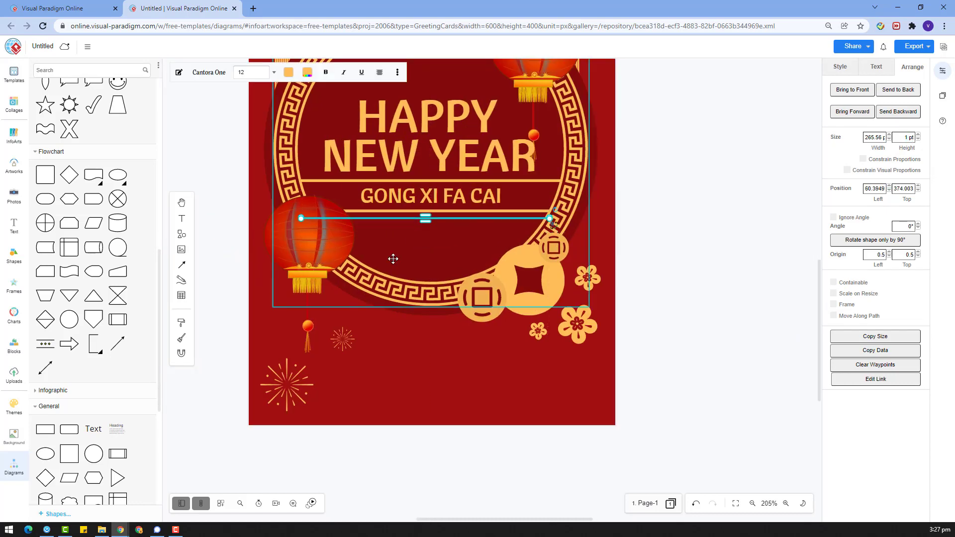
- Bring the lower-left red lantern in front of the new thin line
{"action": "right_click", "coordinate": [313, 249]}
{"action": "left_click", "coordinate": [652, 324]}
{"action": "scroll", "coordinate": [652, 323], "scroll_direction": "down", "scroll_amount": 3}
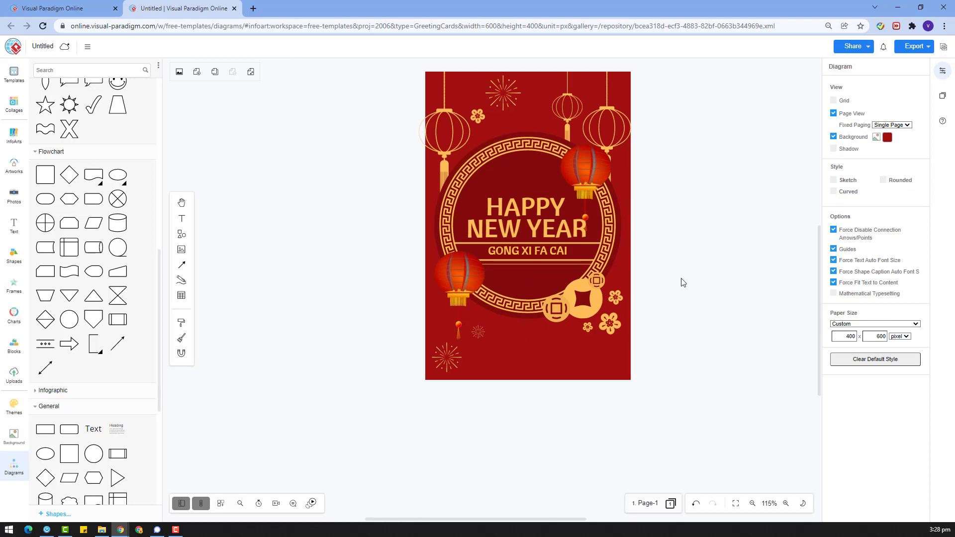
- Replace the placeholder text near the card's lower edge with "May this new year brings you prosperous and"
{"action": "scroll", "coordinate": [547, 339], "scroll_direction": "up", "scroll_amount": 2}
{"action": "double_click", "coordinate": [513, 345]}
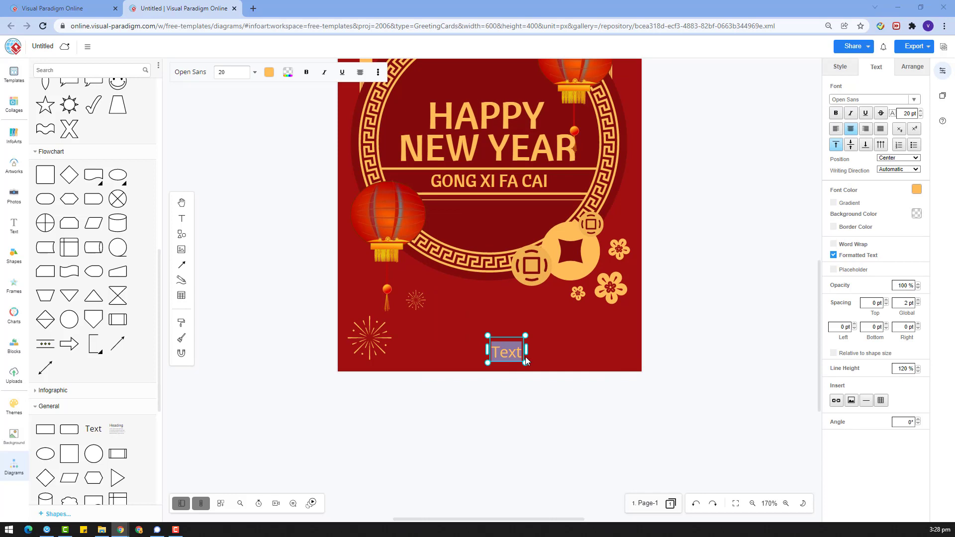
{"action": "type", "text": "May this new year"}
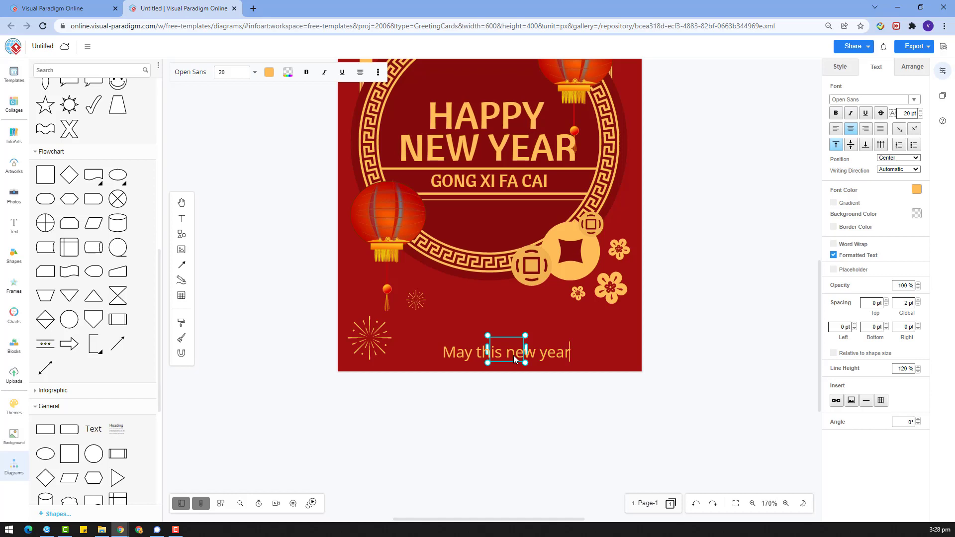
{"action": "type", "text": " brings you pr"}
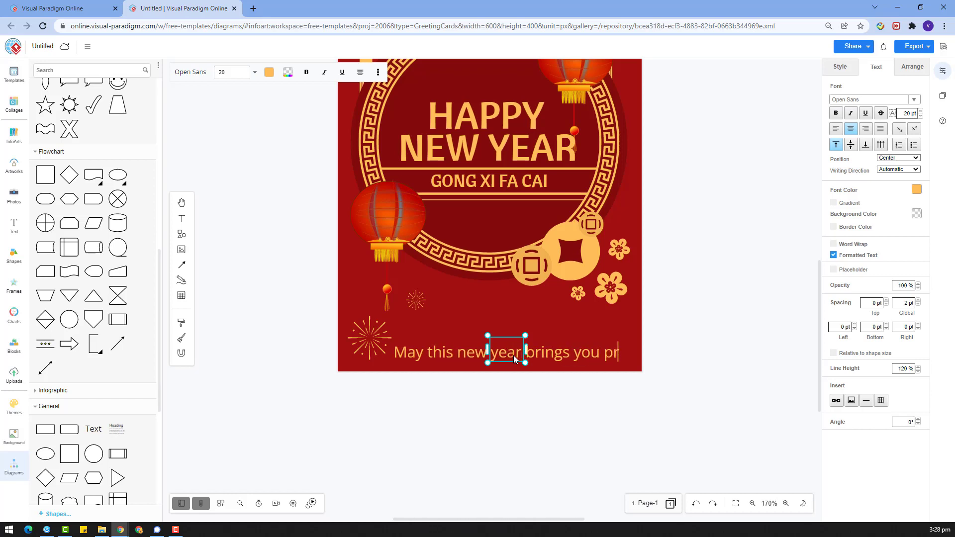
{"action": "type", "text": "osperious and"}
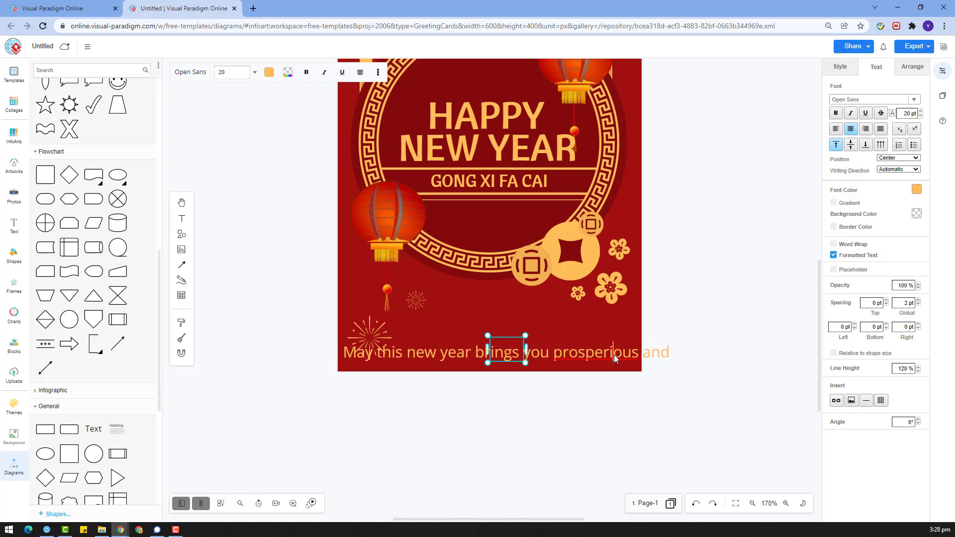
{"action": "key", "text": "BackSpace"}
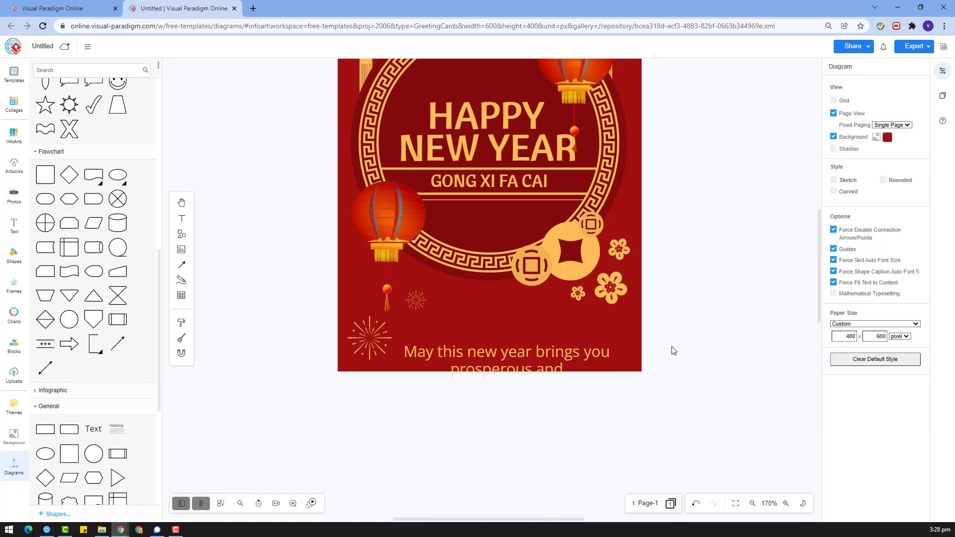
- Complete the wish with the word "peace", shrink it to 12.4 pt and place it in two lines beneath the ring
{"action": "double_click", "coordinate": [563, 357]}
{"action": "left_click", "coordinate": [566, 367]}
{"action": "type", "text": "peace"}
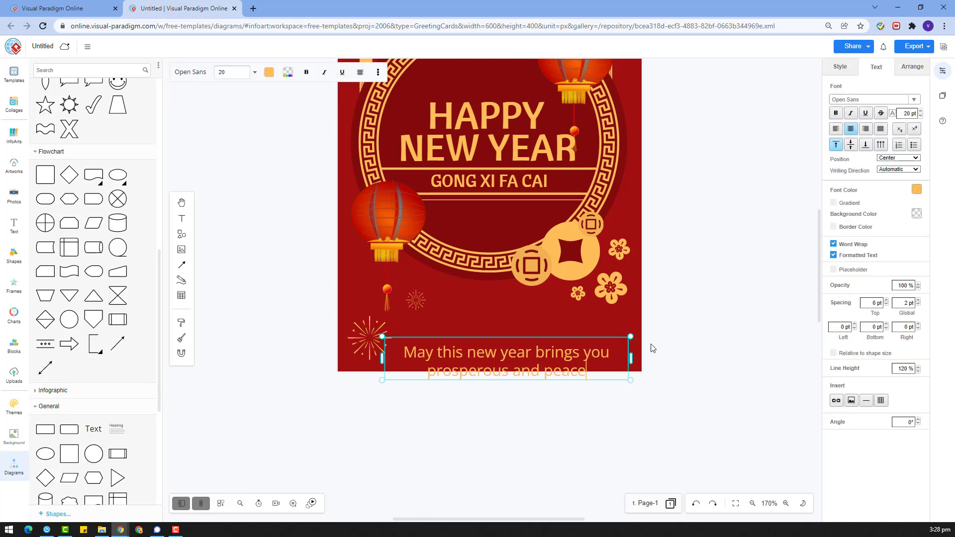
{"action": "left_click", "coordinate": [653, 348]}
{"action": "left_click_drag", "start_coordinate": [500, 363], "coordinate": [527, 307]}
{"action": "left_click", "coordinate": [520, 370]}
- Arrange two small fireworks, one beside the lower-left red lantern's tassel and one in the card's lower-right corner
{"action": "left_click", "coordinate": [416, 299]}
{"action": "left_click", "coordinate": [417, 300]}
{"action": "left_click_drag", "start_coordinate": [473, 412], "coordinate": [375, 268]}
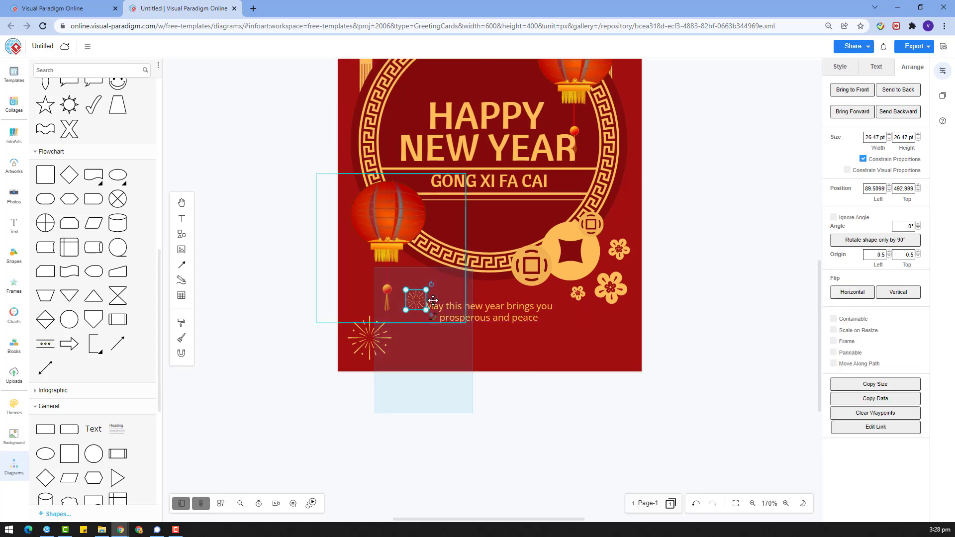
{"action": "key", "text": "ctrl+x"}
{"action": "key", "text": "ctrl+v"}
{"action": "left_click_drag", "start_coordinate": [519, 386], "coordinate": [417, 278]}
{"action": "left_click", "coordinate": [582, 398]}
{"action": "left_click_drag", "start_coordinate": [582, 398], "coordinate": [602, 342]}
{"action": "left_click_drag", "start_coordinate": [612, 316], "coordinate": [586, 343]}
{"action": "left_click_drag", "start_coordinate": [586, 358], "coordinate": [616, 340]}
{"action": "left_click", "coordinate": [729, 367]}
- Copy the 3 pt gold line below GONG XI FA CAI, place it under the wish and shorten it to about 139 pt
{"action": "left_click", "coordinate": [539, 195]}
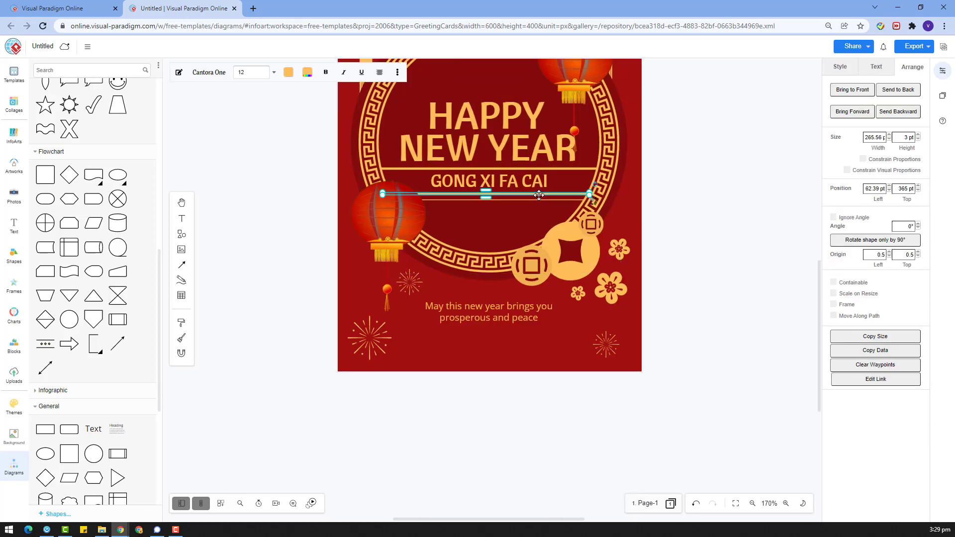
{"action": "key", "text": "ctrl+v"}
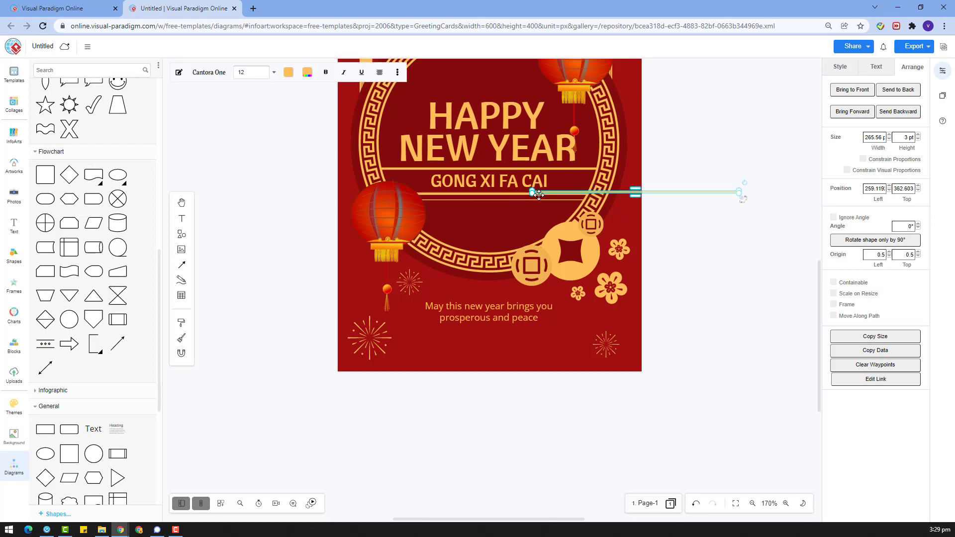
{"action": "left_click_drag", "start_coordinate": [539, 194], "coordinate": [532, 329]}
{"action": "scroll", "coordinate": [532, 329], "scroll_direction": "up", "scroll_amount": 4}
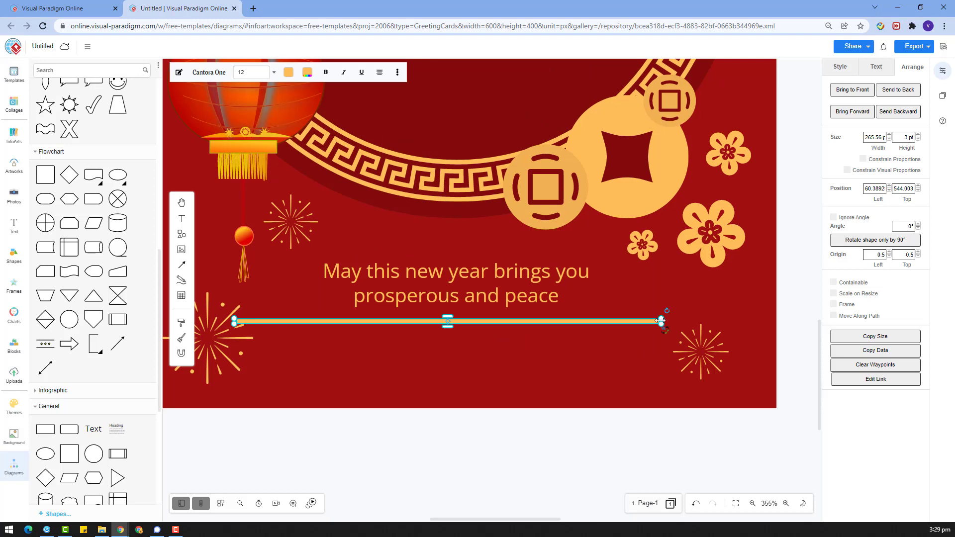
{"action": "left_click_drag", "start_coordinate": [661, 321], "coordinate": [527, 322]}
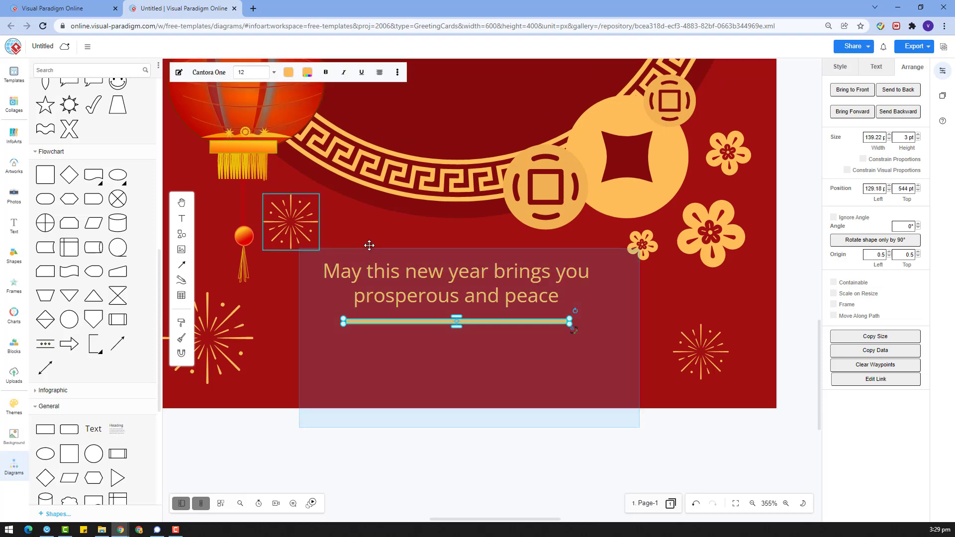
- Align the wish and the short gold line on a common centre and set the wish's vertical text alignment to middle
{"action": "left_click_drag", "start_coordinate": [369, 245], "coordinate": [286, 243]}
{"action": "left_click", "coordinate": [859, 330]}
{"action": "left_click_drag", "start_coordinate": [487, 294], "coordinate": [488, 295]}
{"action": "left_click", "coordinate": [635, 231]}
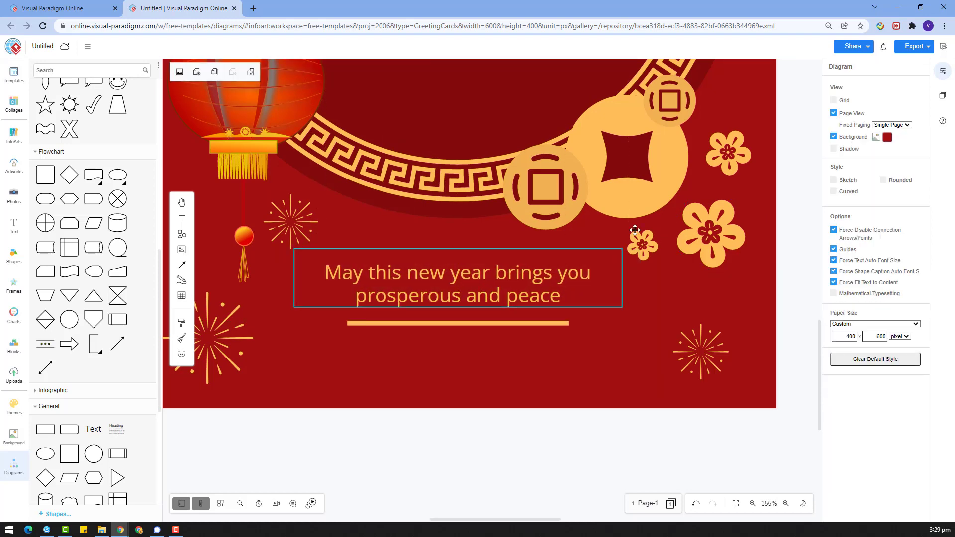
{"action": "left_click", "coordinate": [580, 273]}
{"action": "left_click", "coordinate": [877, 67]}
{"action": "left_click", "coordinate": [851, 145]}
{"action": "left_click", "coordinate": [537, 391]}
{"action": "scroll", "coordinate": [536, 390], "scroll_direction": "down", "scroll_amount": 3}
{"action": "left_click", "coordinate": [534, 325]}
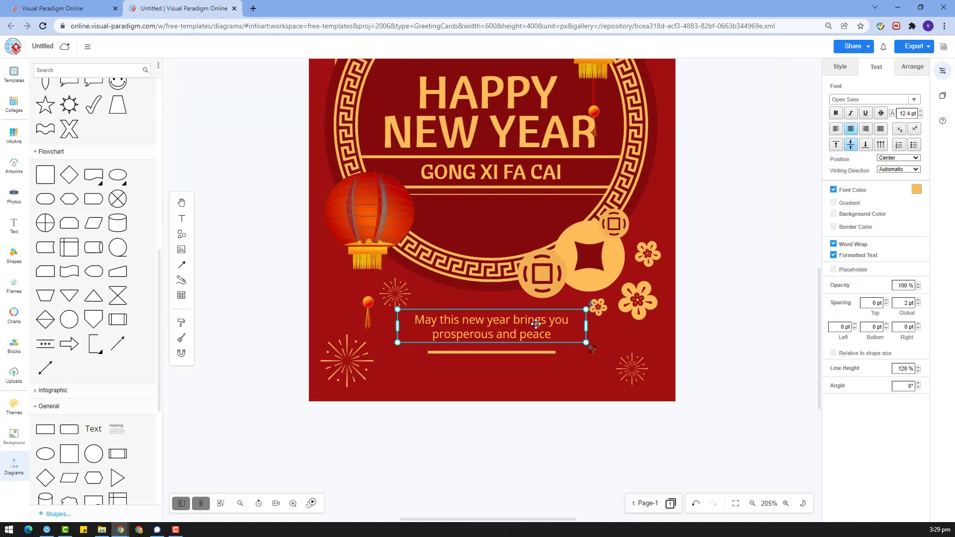
{"action": "left_click", "coordinate": [904, 72]}
{"action": "left_click", "coordinate": [849, 138]}
{"action": "key", "text": "ctrl+z"}
{"action": "left_click", "coordinate": [670, 340]}
{"action": "scroll", "coordinate": [673, 336], "scroll_direction": "down", "scroll_amount": 3}
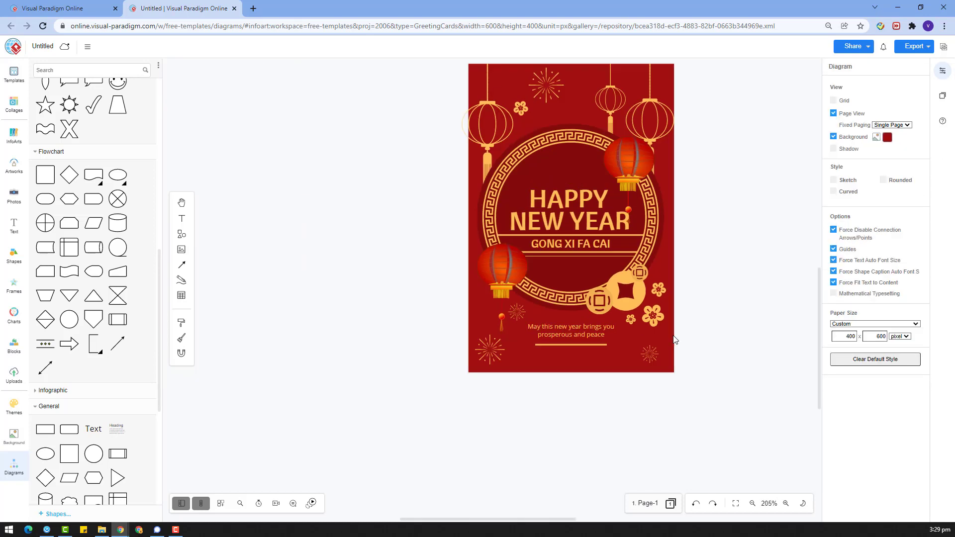
{"action": "scroll", "coordinate": [675, 340], "scroll_direction": "down", "scroll_amount": 2}
{"action": "scroll", "coordinate": [721, 332], "scroll_direction": "up", "scroll_amount": 1}
- Shift the wish and its short gold line together slightly down and to the right
{"action": "left_click", "coordinate": [591, 332]}
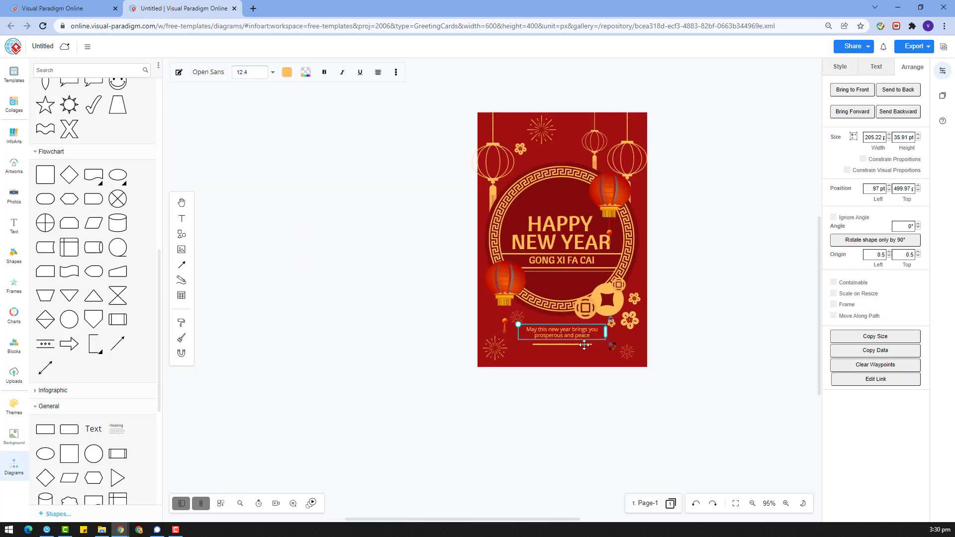
{"action": "left_click", "coordinate": [585, 344], "text": "shift"}
{"action": "left_click", "coordinate": [847, 336]}
{"action": "left_click_drag", "start_coordinate": [585, 334], "coordinate": [589, 337]}
{"action": "left_click", "coordinate": [745, 243]}
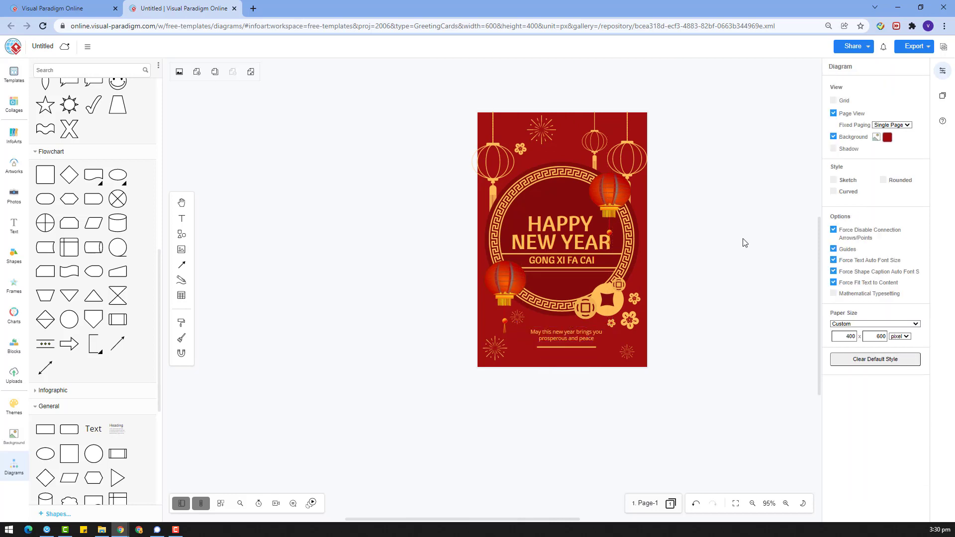
{"action": "left_click_drag", "start_coordinate": [744, 243], "coordinate": [662, 247]}
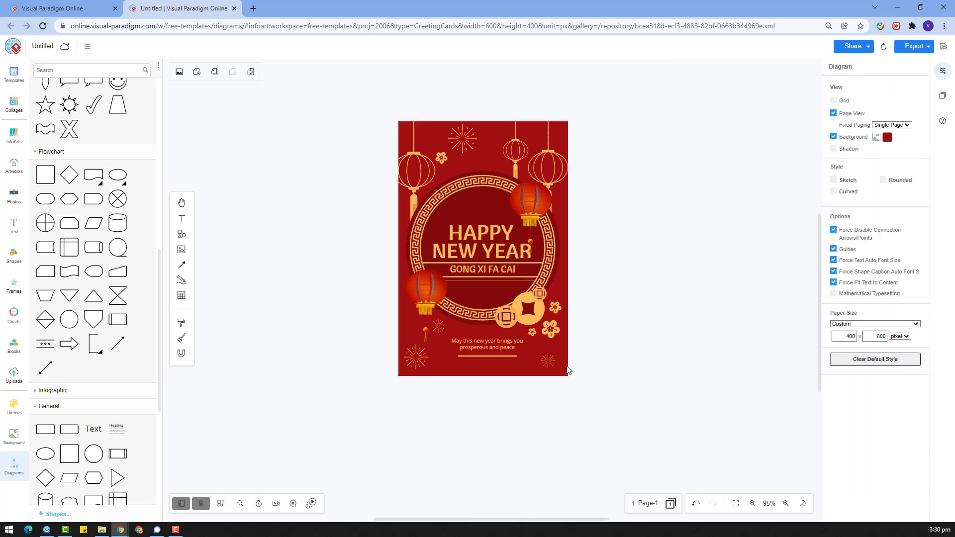
- Try a hanging streamers artwork from the Celebration collection below the card and remove it again
{"action": "left_click", "coordinate": [15, 266]}
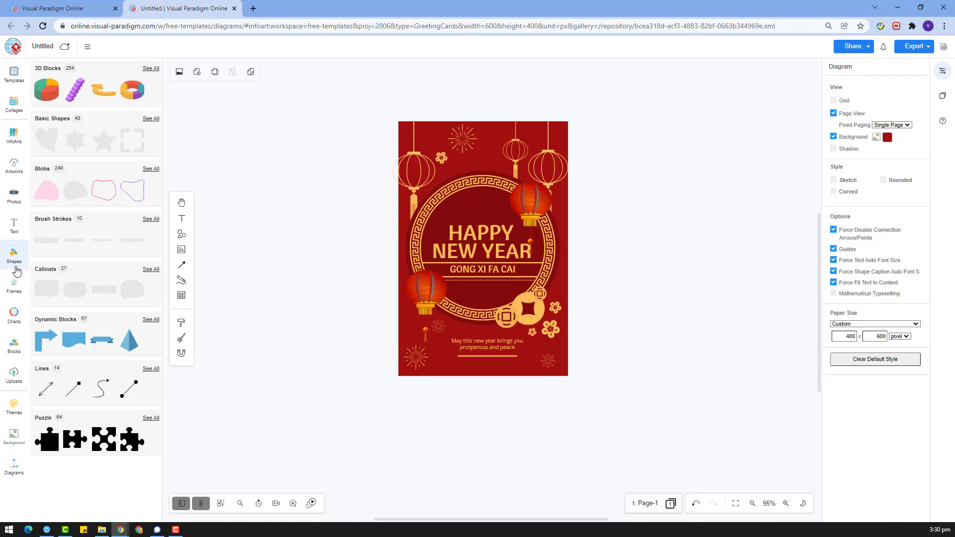
{"action": "left_click", "coordinate": [16, 350]}
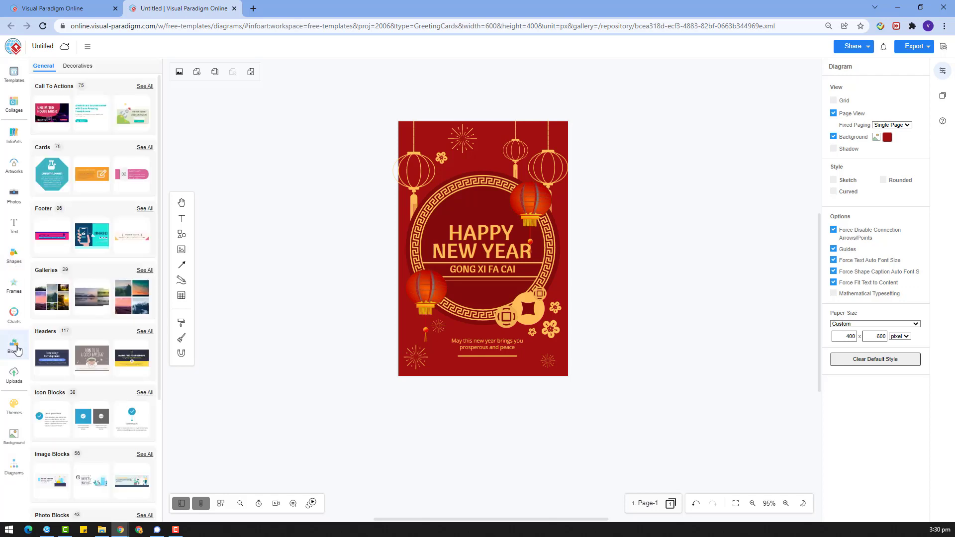
{"action": "left_click", "coordinate": [6, 168]}
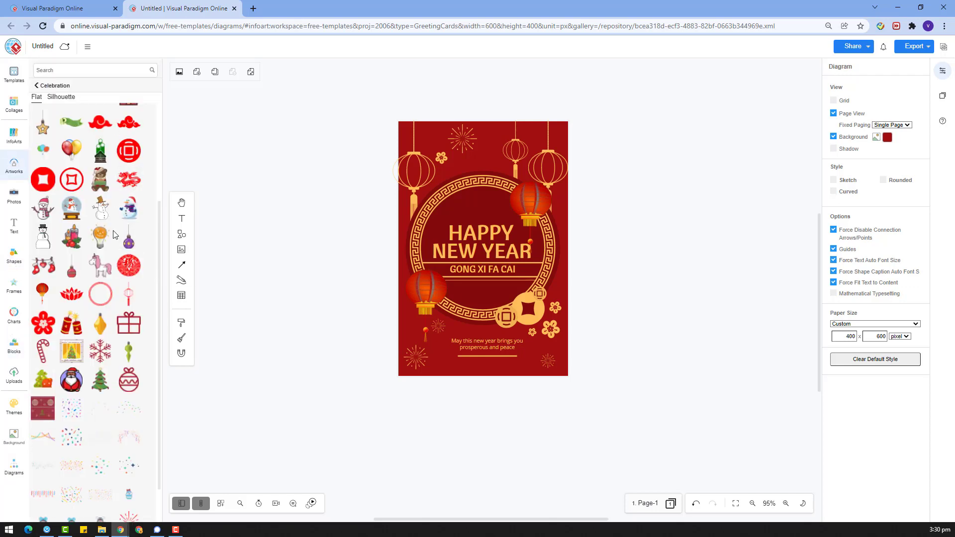
{"action": "scroll", "coordinate": [126, 492], "scroll_direction": "down", "scroll_amount": 1}
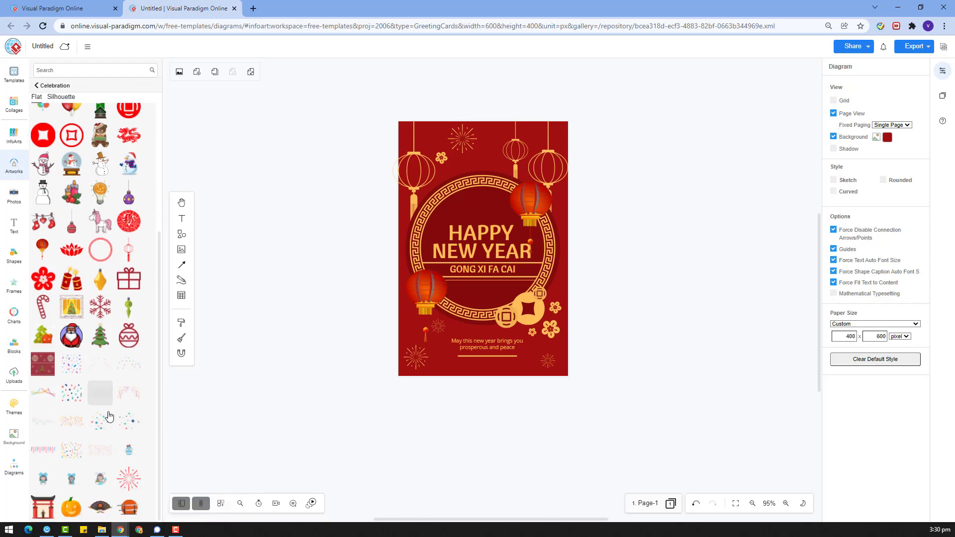
{"action": "left_click_drag", "start_coordinate": [43, 450], "coordinate": [473, 419]}
{"action": "left_click", "coordinate": [851, 67]}
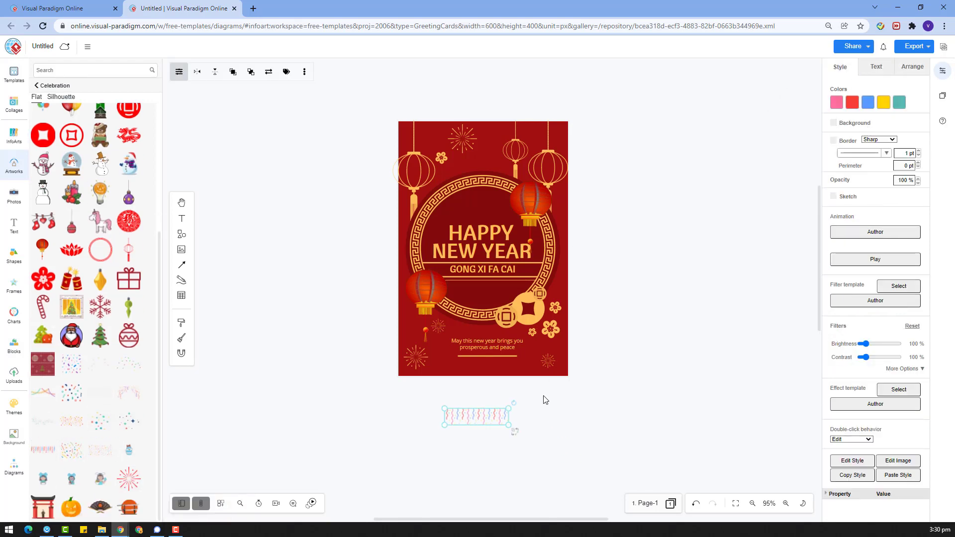
{"action": "key", "text": "Delete"}
- Name the design "Firework And CNY Blessing Greeting Card" and save it online
{"action": "left_click", "coordinate": [49, 48]}
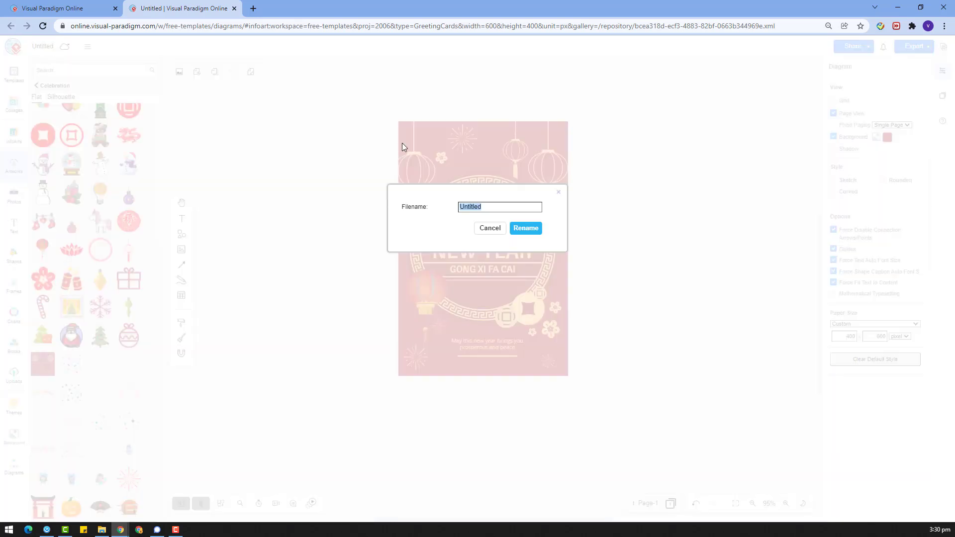
{"action": "type", "text": "Firework CNY Greeting Card"}
{"action": "left_click", "coordinate": [486, 206]}
{"action": "type", "text": "And"}
{"action": "left_click", "coordinate": [527, 229]}
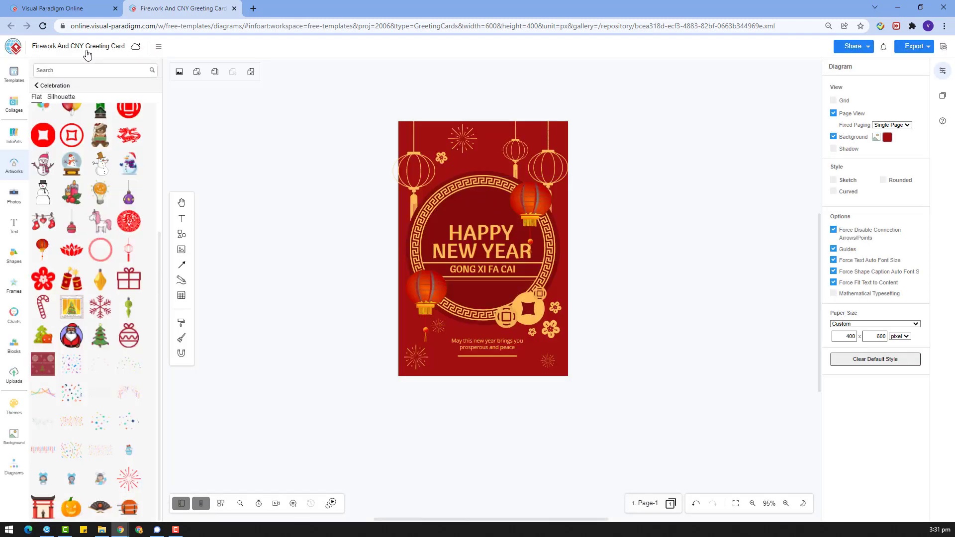
{"action": "left_click", "coordinate": [87, 50]}
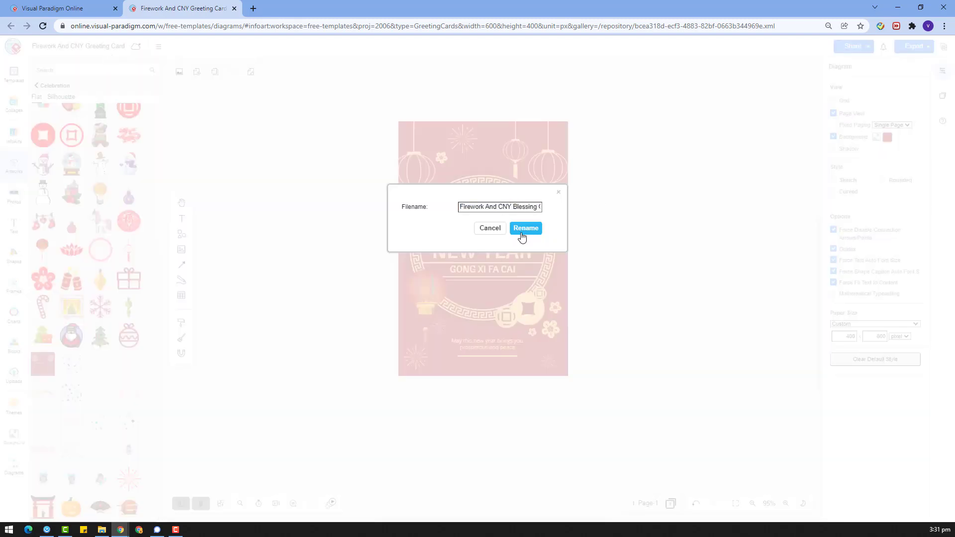
{"action": "left_click", "coordinate": [522, 230]}
{"action": "left_click", "coordinate": [419, 253]}
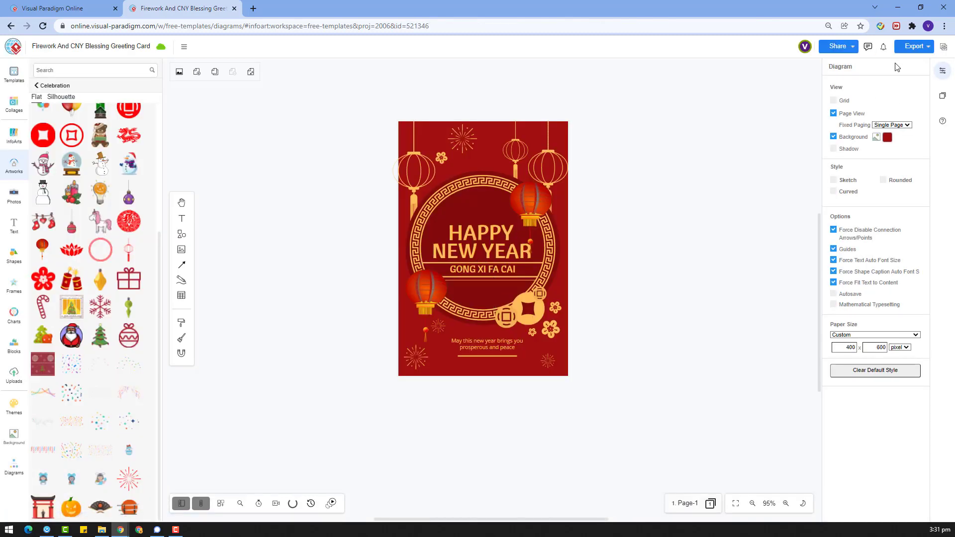
- Export the card as a JPG image and open the exported file in the Photos app
{"action": "left_click", "coordinate": [915, 52]}
{"action": "left_click", "coordinate": [908, 75]}
{"action": "left_click", "coordinate": [497, 261]}
{"action": "left_click", "coordinate": [495, 257]}
{"action": "left_click", "coordinate": [50, 508]}
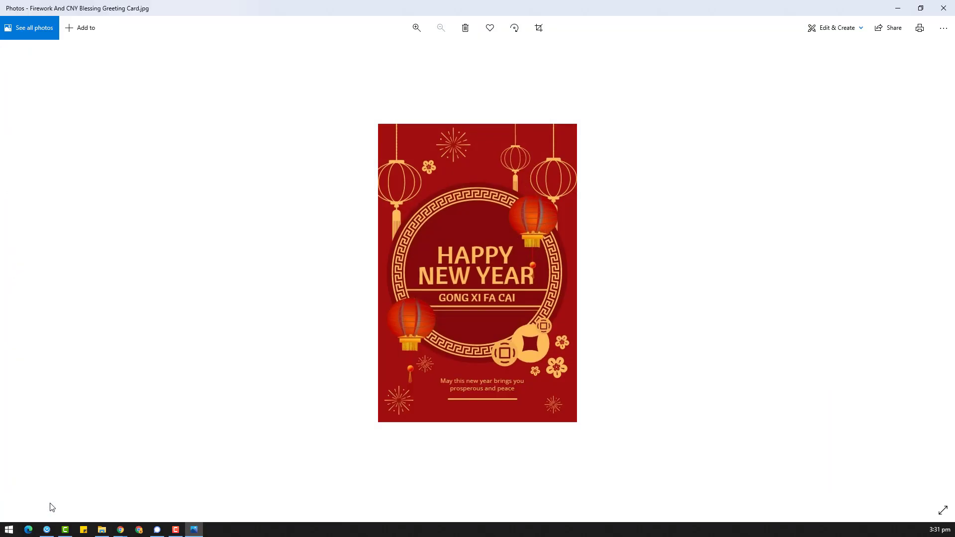